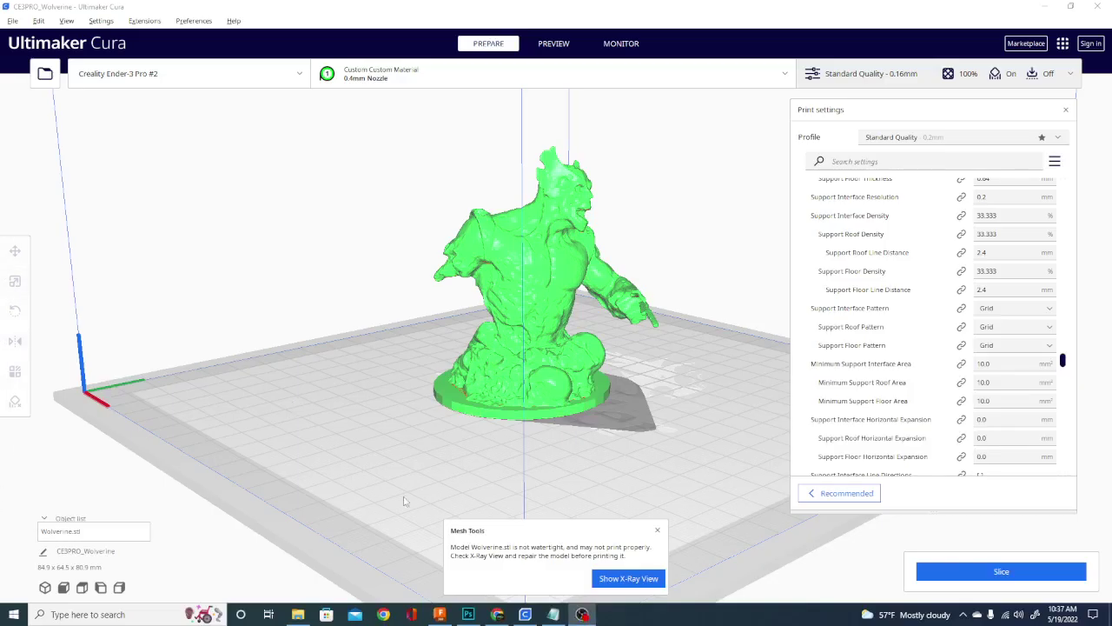
- Orbit to a high front view of the Wolverine model and select it
{"action": "right_click_drag", "start_coordinate": [403, 501], "coordinate": [265, 403]}
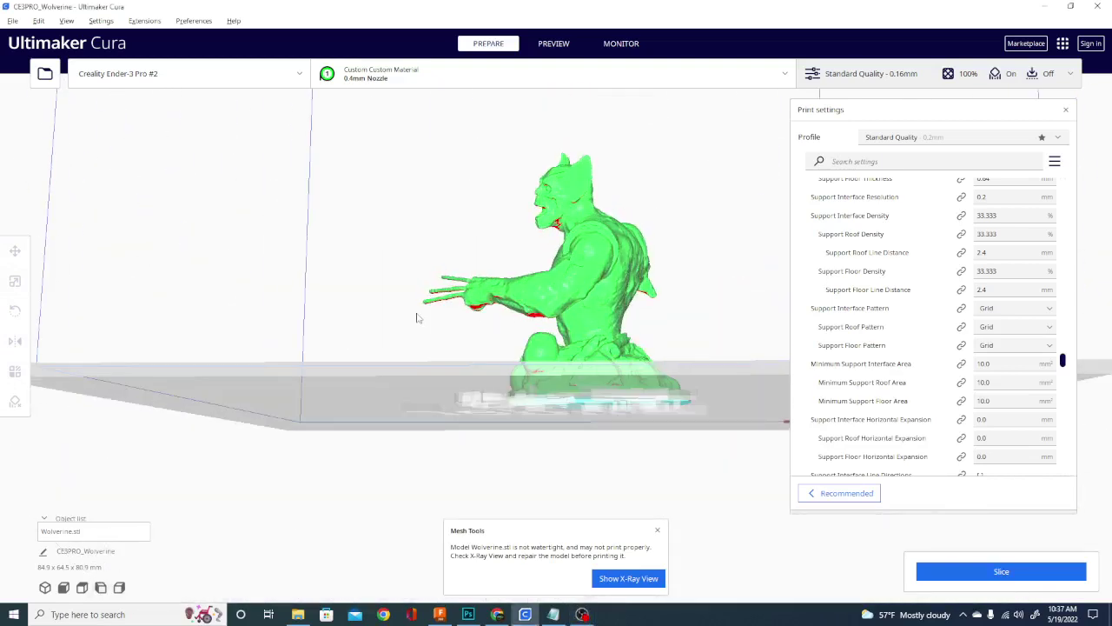
{"action": "right_click_drag", "start_coordinate": [392, 345], "coordinate": [467, 443]}
{"action": "left_click", "coordinate": [569, 346]}
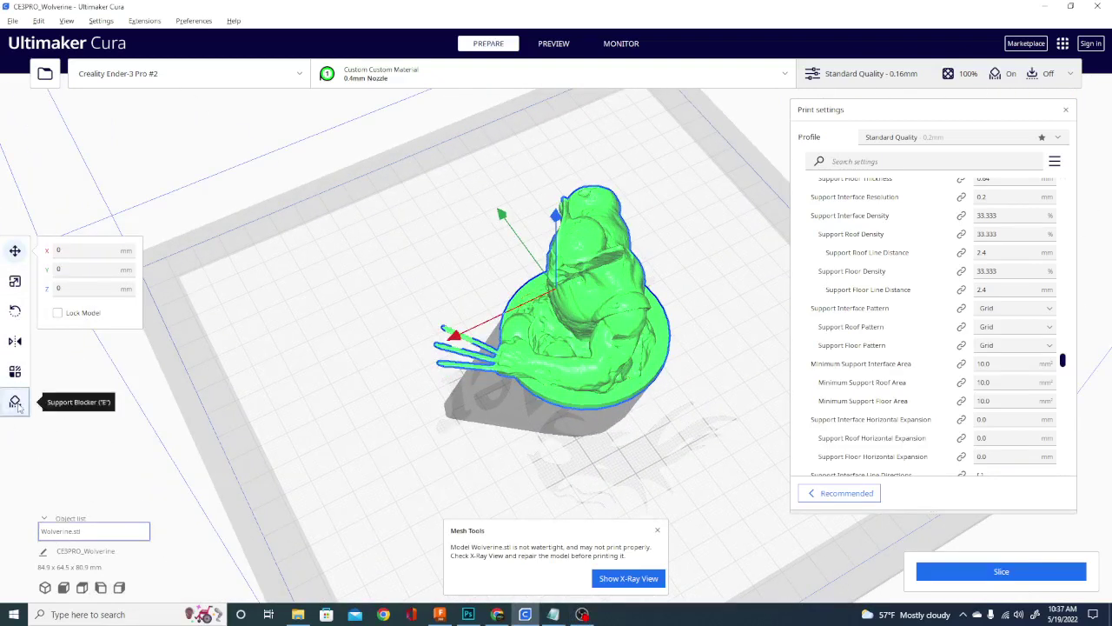
{"action": "left_click", "coordinate": [16, 403]}
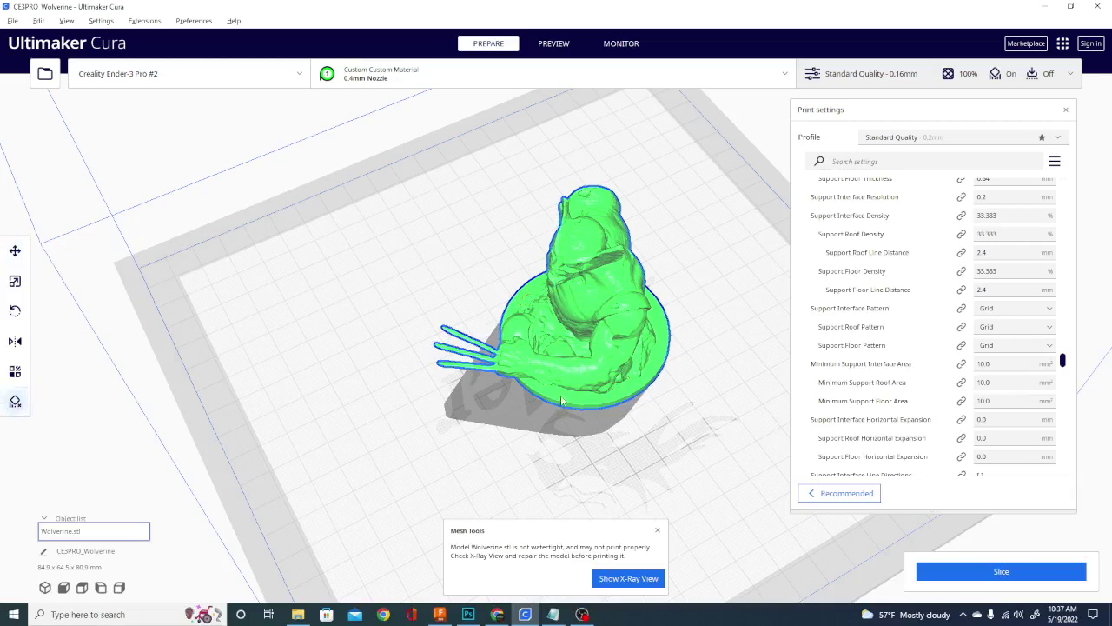
{"action": "left_click", "coordinate": [535, 413]}
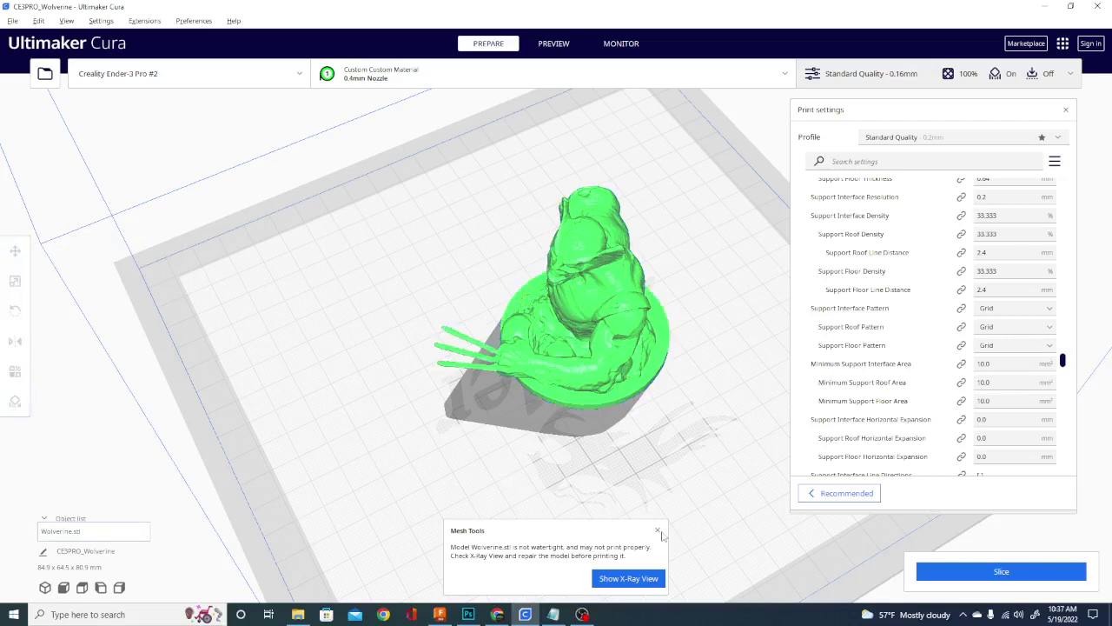
- Dismiss the non-watertight mesh warning and show Wolverine.stl's per-model mesh type options
{"action": "left_click", "coordinate": [657, 531]}
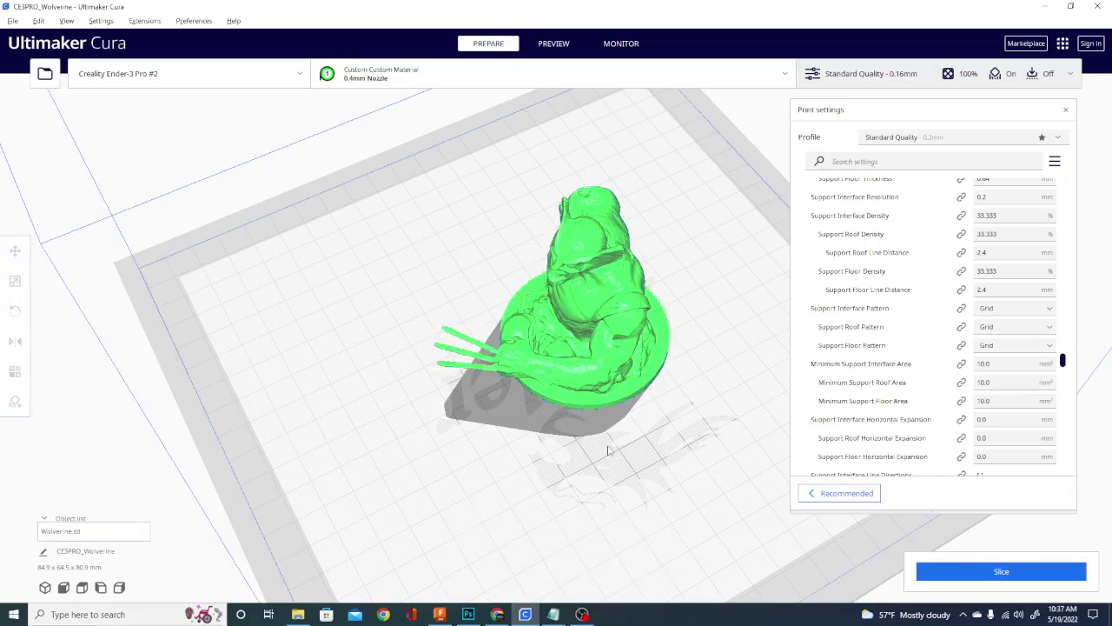
{"action": "right_click_drag", "start_coordinate": [592, 466], "coordinate": [619, 423]}
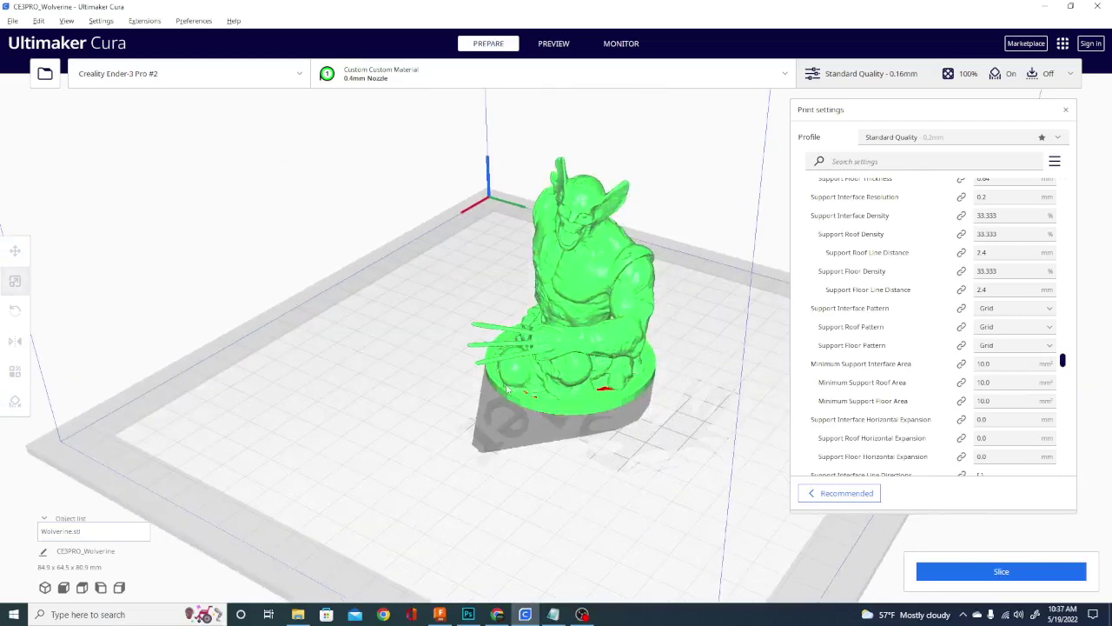
{"action": "left_click", "coordinate": [563, 372]}
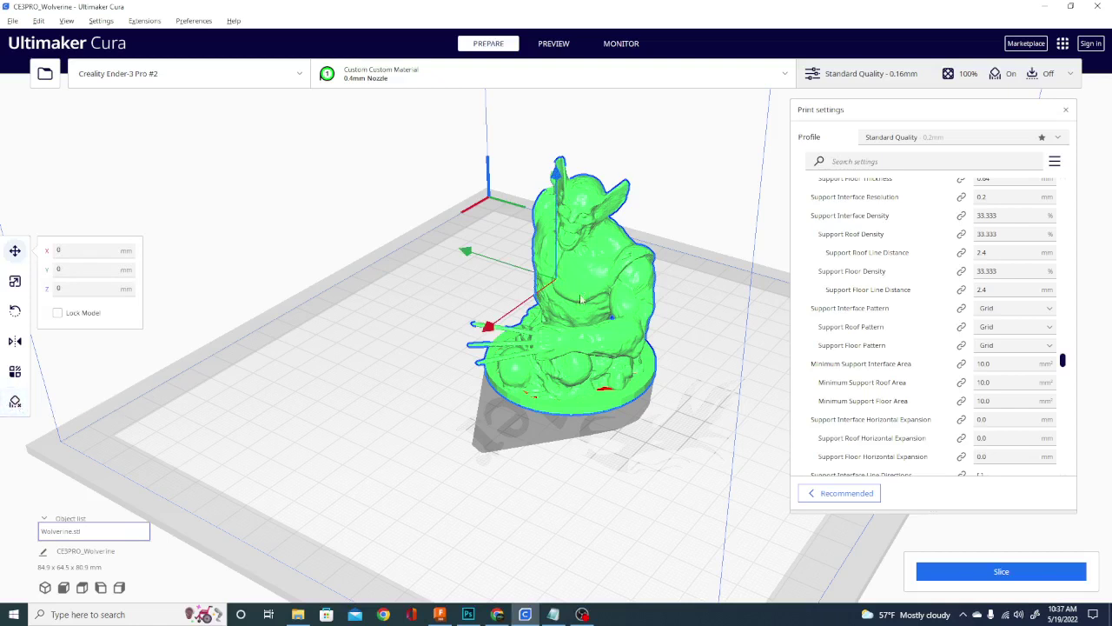
{"action": "left_click", "coordinate": [16, 379]}
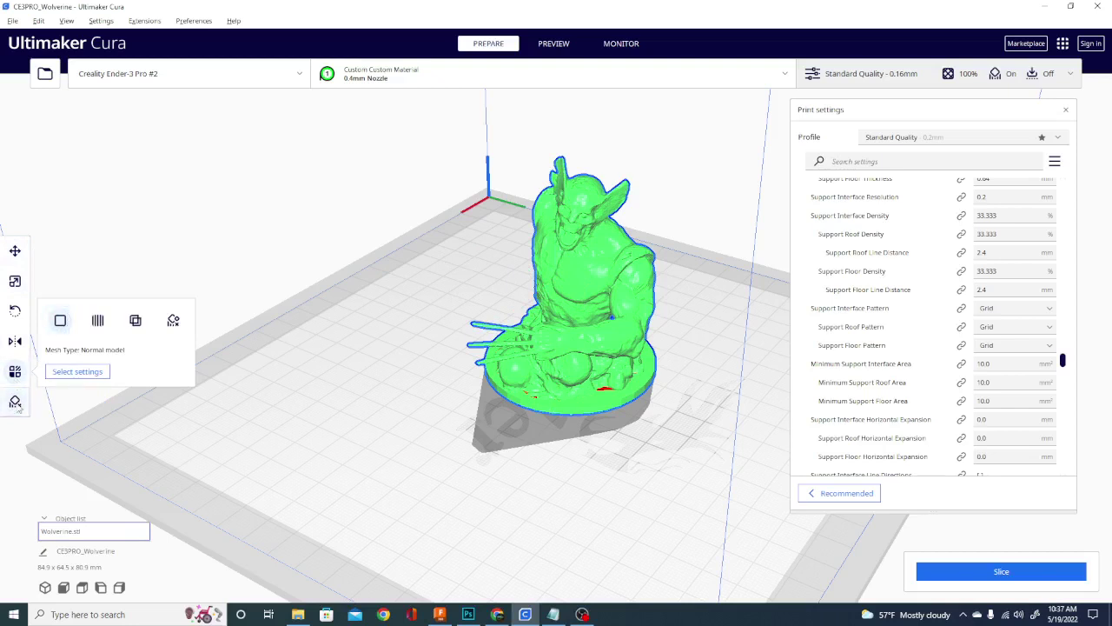
- Browse the build plate context menu and the printer and extruder settings menus
{"action": "left_click", "coordinate": [15, 401]}
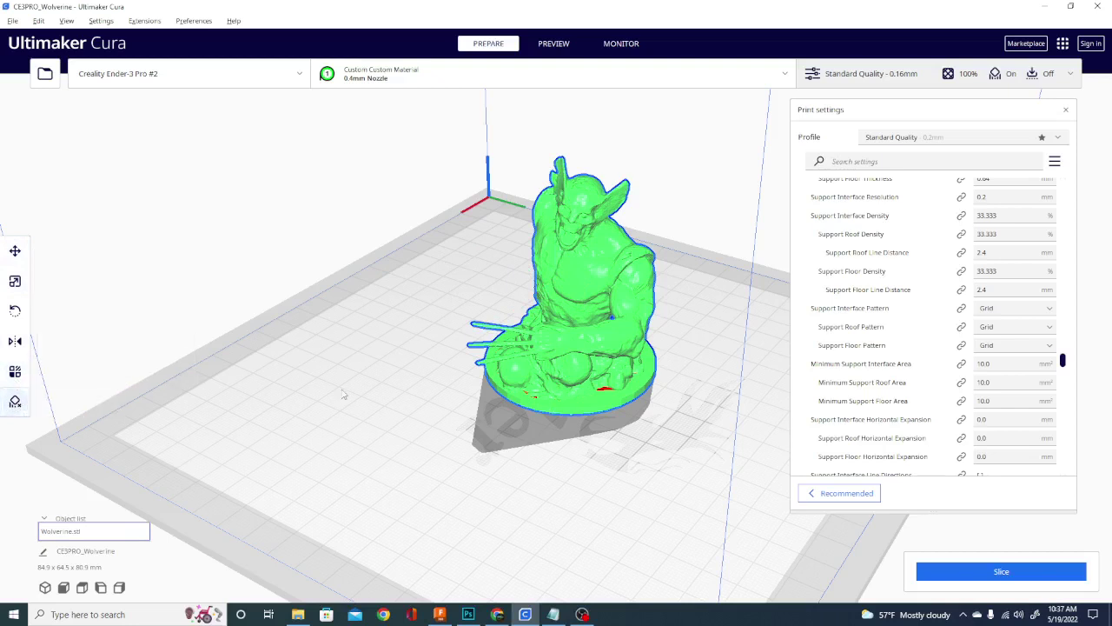
{"action": "left_click", "coordinate": [544, 423]}
{"action": "right_click", "coordinate": [545, 447]}
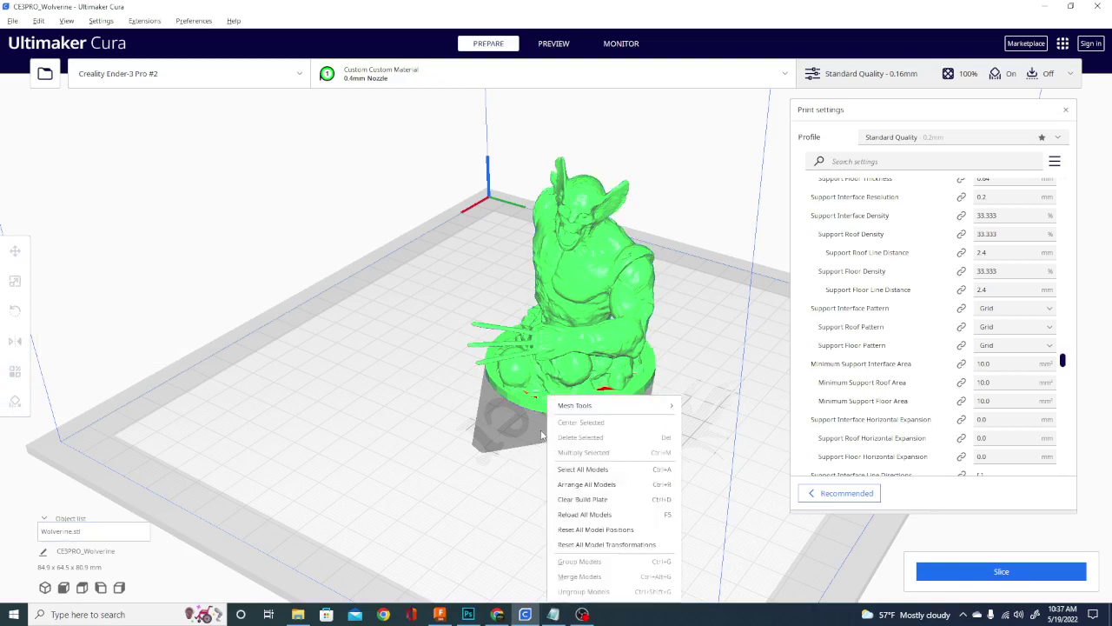
{"action": "left_click", "coordinate": [191, 193]}
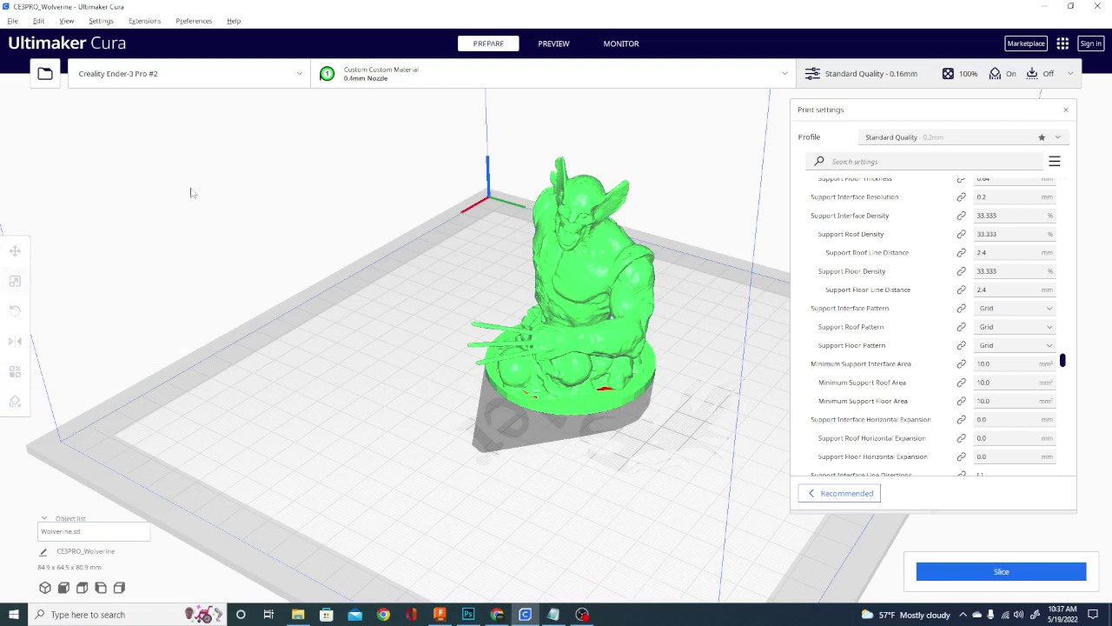
{"action": "left_click", "coordinate": [101, 21]}
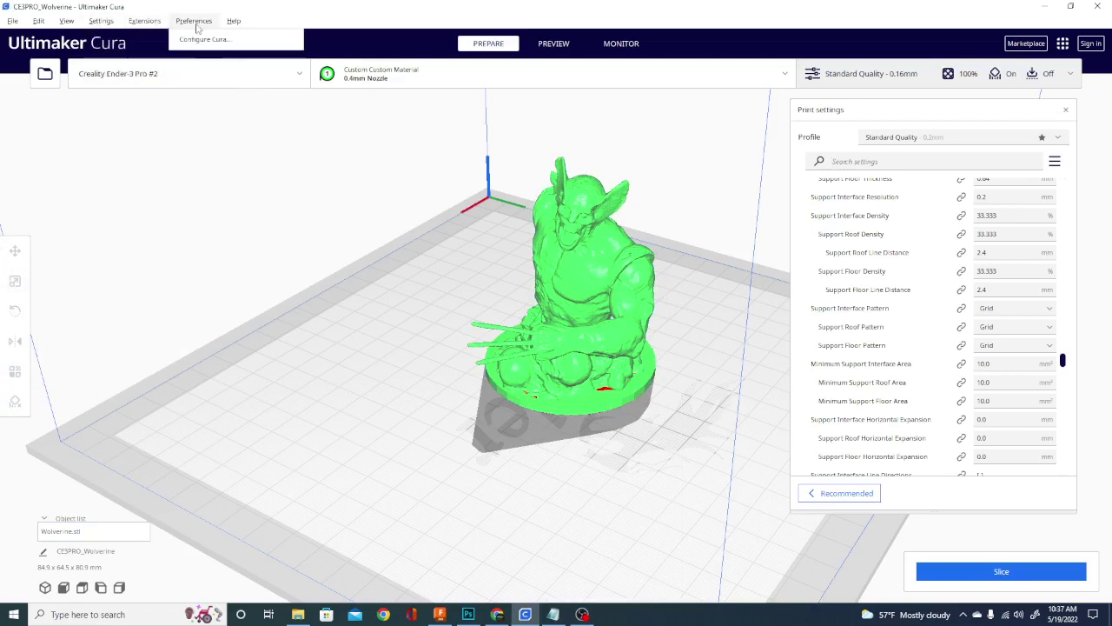
{"action": "mouse_move", "coordinate": [67, 23]}
{"action": "mouse_move", "coordinate": [101, 21]}
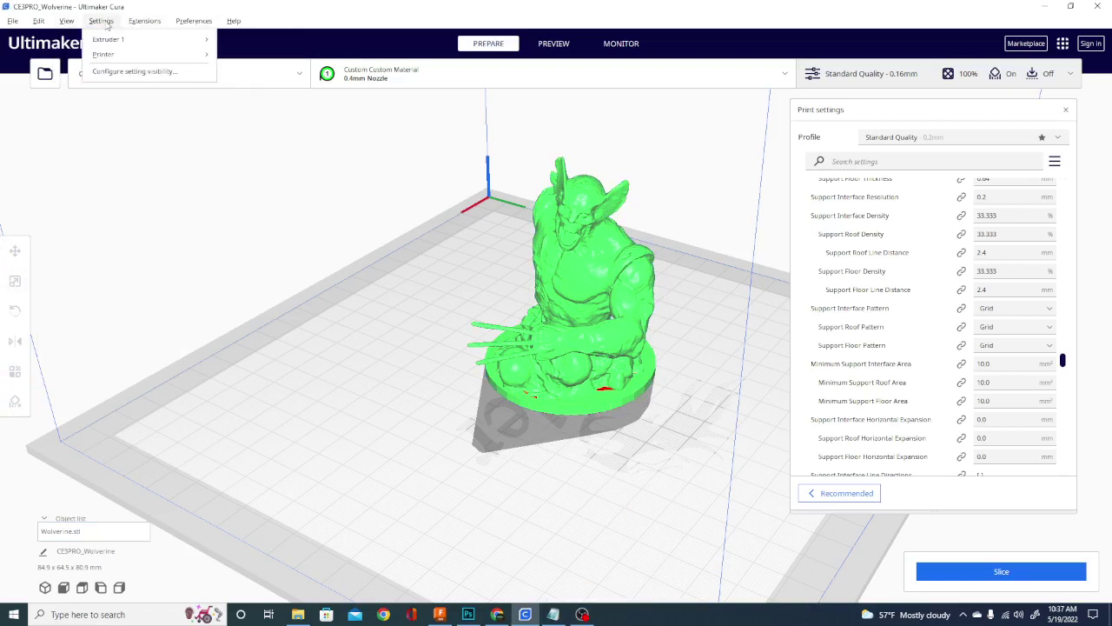
{"action": "mouse_move", "coordinate": [137, 29]}
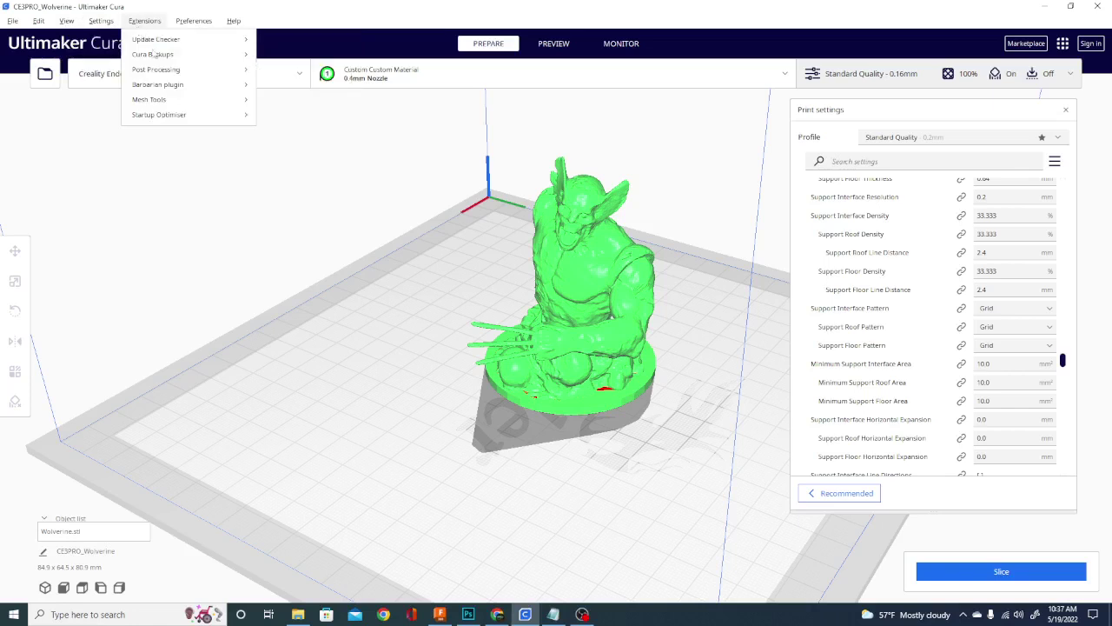
{"action": "left_click", "coordinate": [45, 326]}
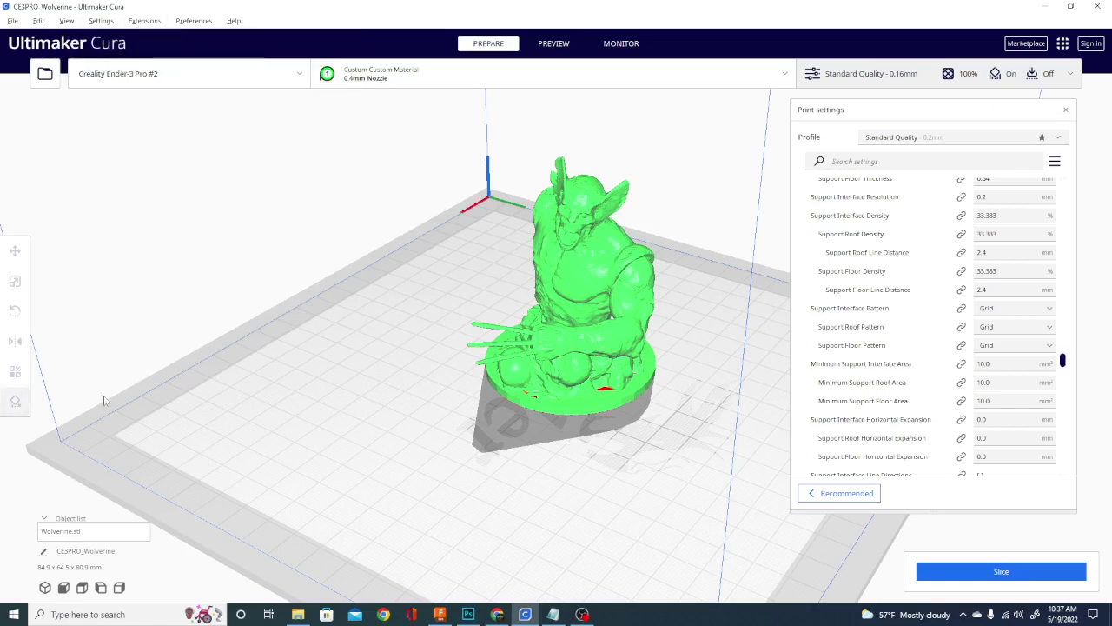
- From a low front view, place a support blocker cube on the model's right arm
{"action": "key", "text": "ctrl+a"}
{"action": "left_click", "coordinate": [360, 443]}
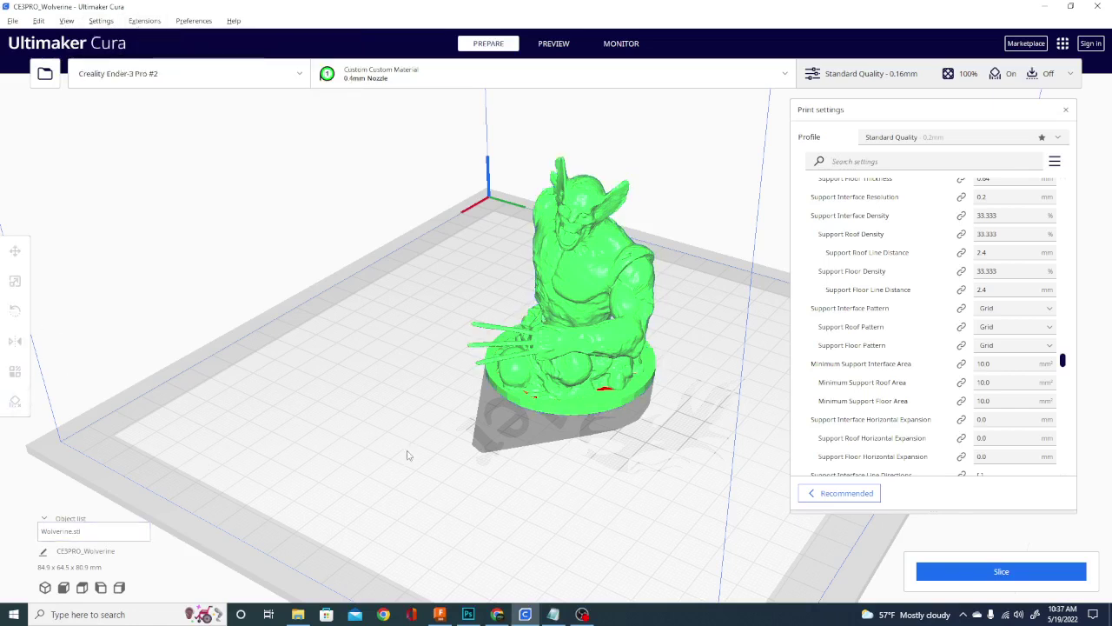
{"action": "right_click_drag", "start_coordinate": [409, 455], "coordinate": [599, 413]}
{"action": "left_click", "coordinate": [614, 406]}
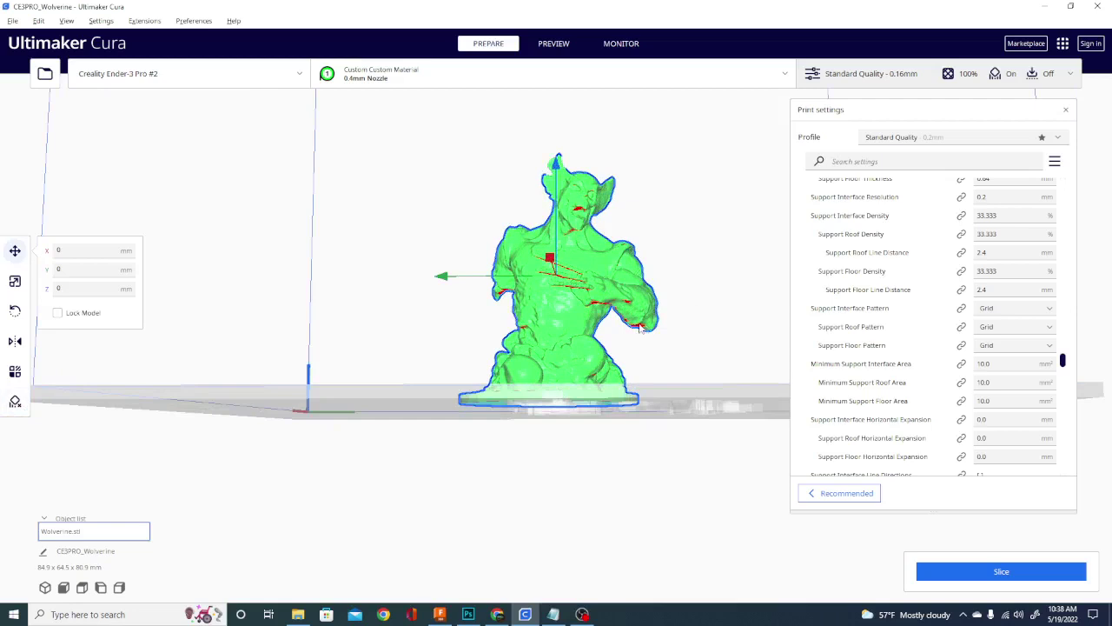
{"action": "key", "text": "e"}
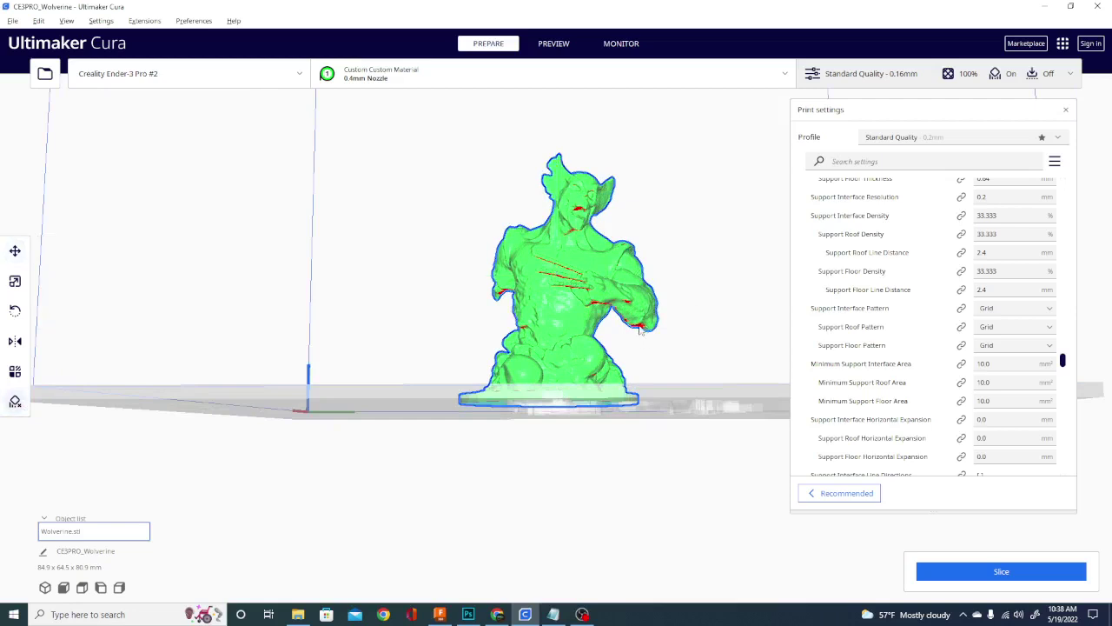
{"action": "left_click", "coordinate": [642, 330]}
- From an elevated angled view, select the Eraser cube sitting over the forearm
{"action": "left_click", "coordinate": [682, 424]}
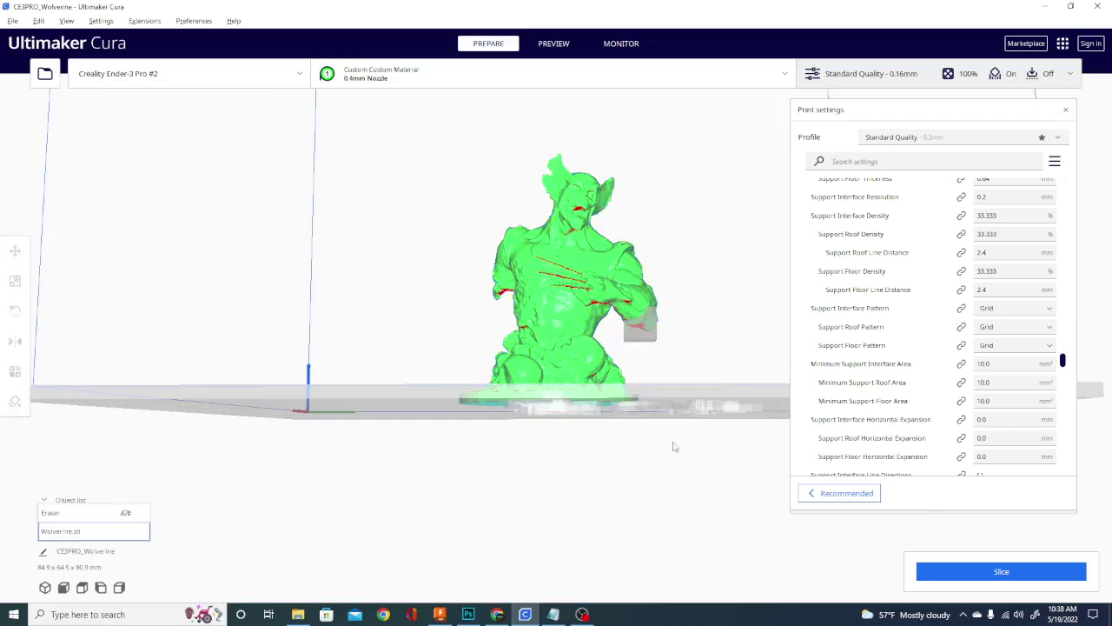
{"action": "right_click_drag", "start_coordinate": [719, 395], "coordinate": [622, 399]}
{"action": "scroll", "coordinate": [598, 431], "scroll_direction": "up", "scroll_amount": 5}
{"action": "left_click", "coordinate": [600, 322]}
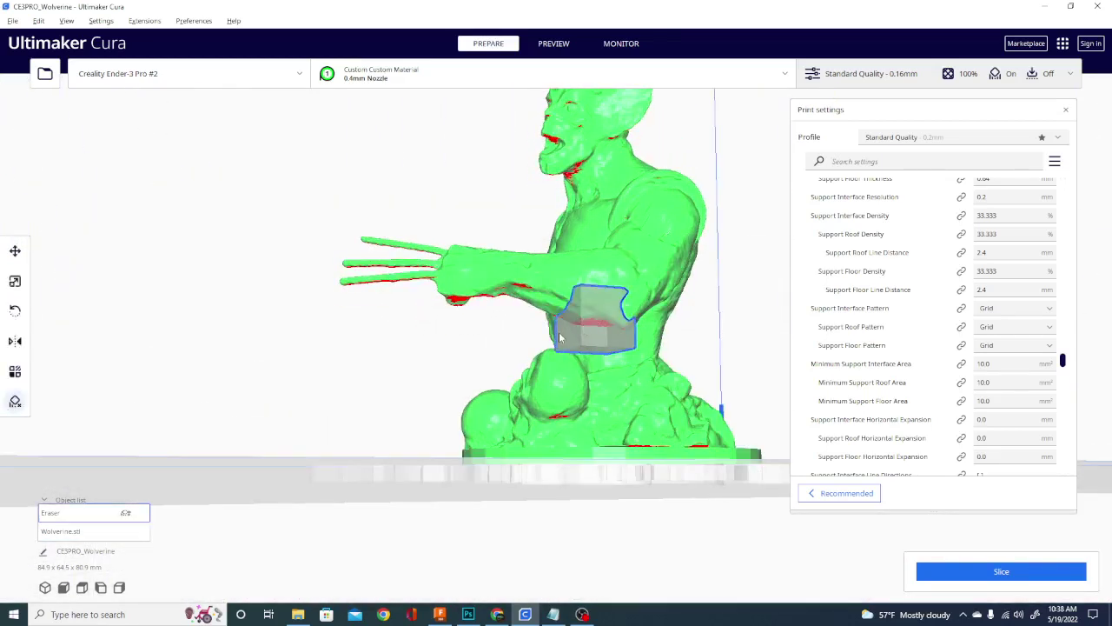
{"action": "left_click", "coordinate": [594, 197]}
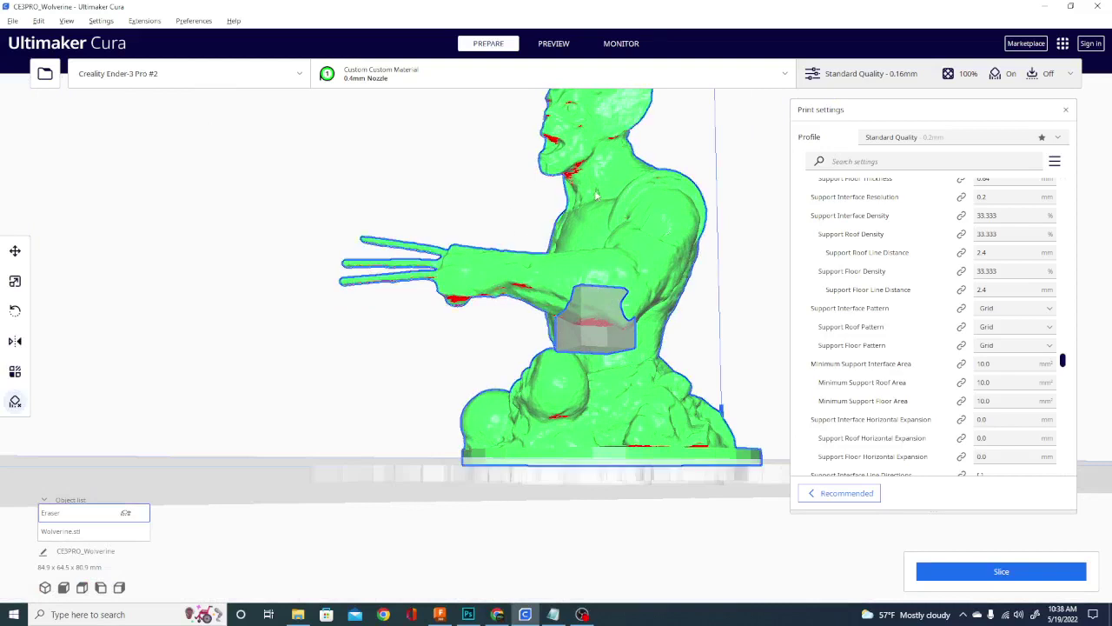
{"action": "left_click", "coordinate": [611, 349]}
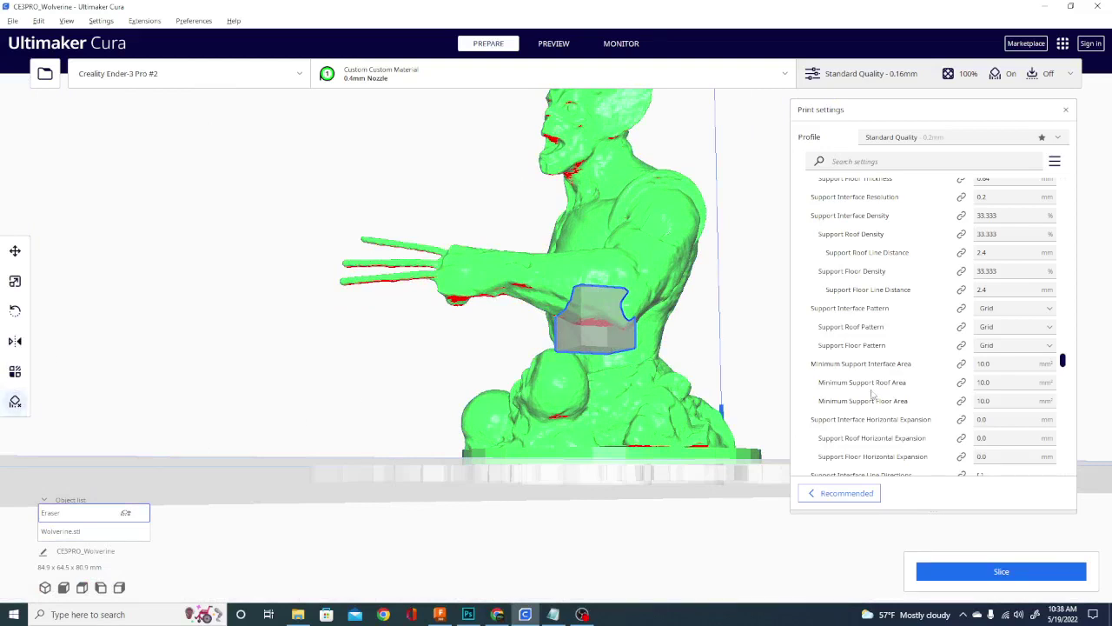
- Change the Eraser cube's mesh type to Print as support and face the model front-on
{"action": "left_click", "coordinate": [14, 371]}
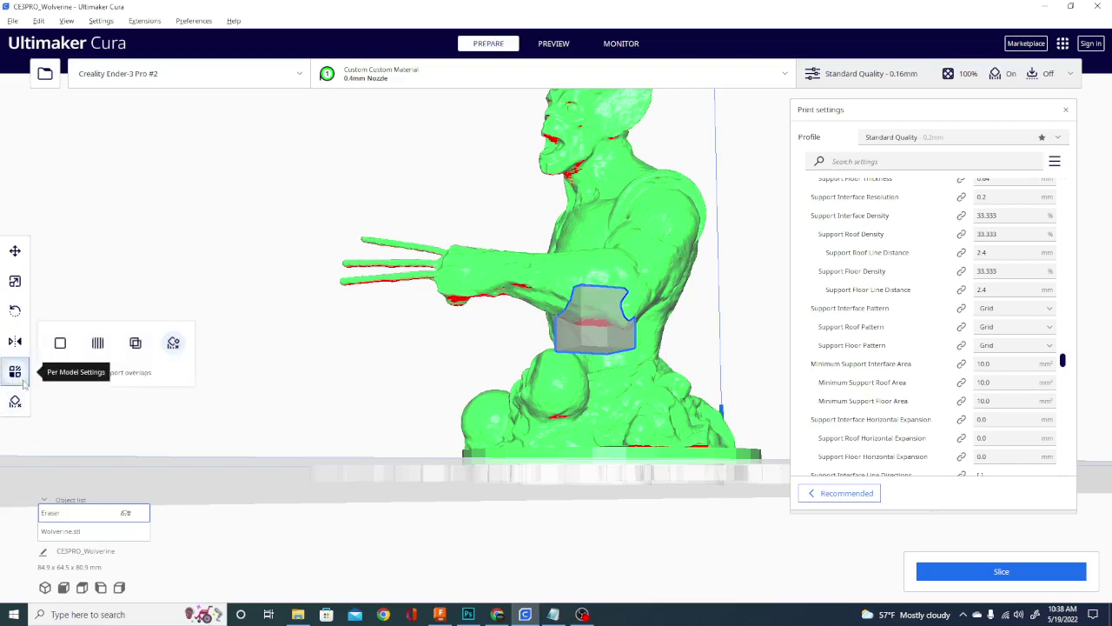
{"action": "left_click", "coordinate": [99, 344]}
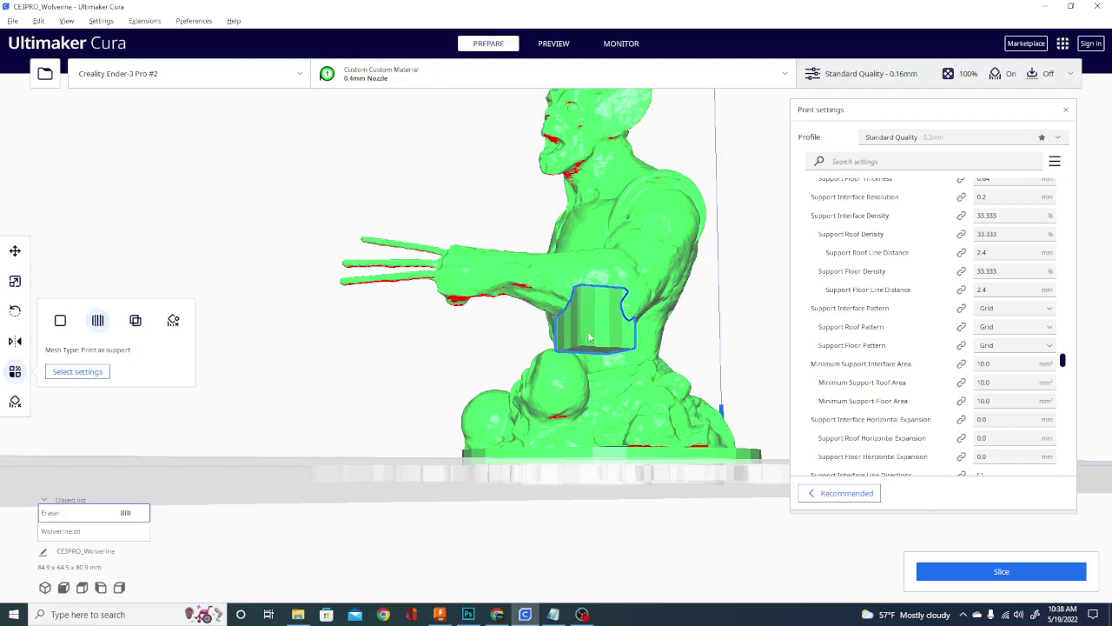
{"action": "right_click_drag", "start_coordinate": [589, 337], "coordinate": [555, 444]}
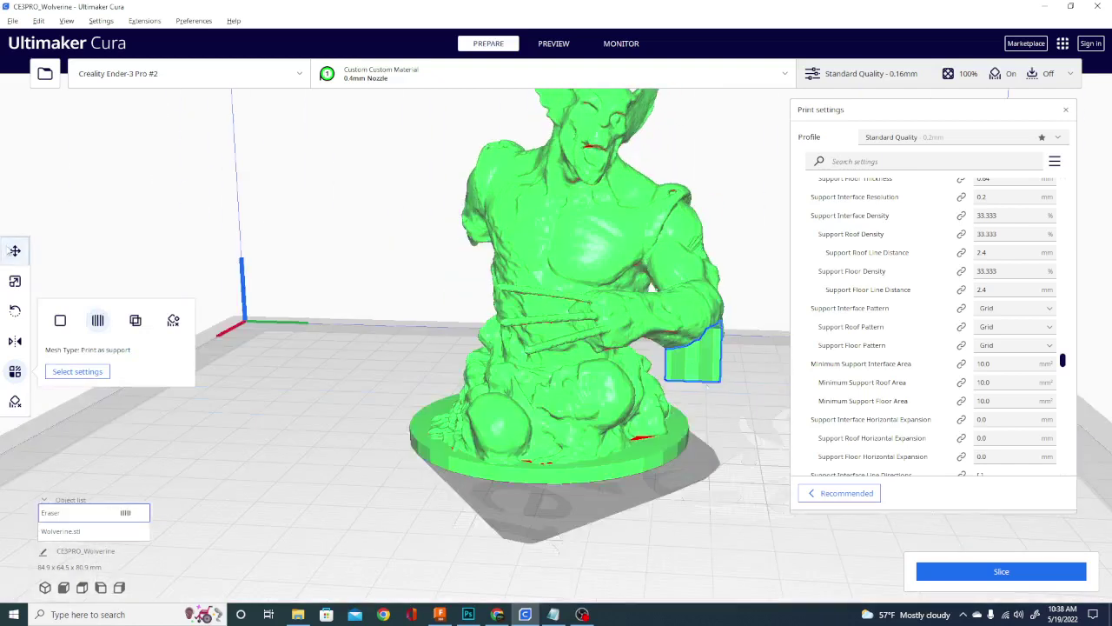
{"action": "left_click", "coordinate": [15, 250]}
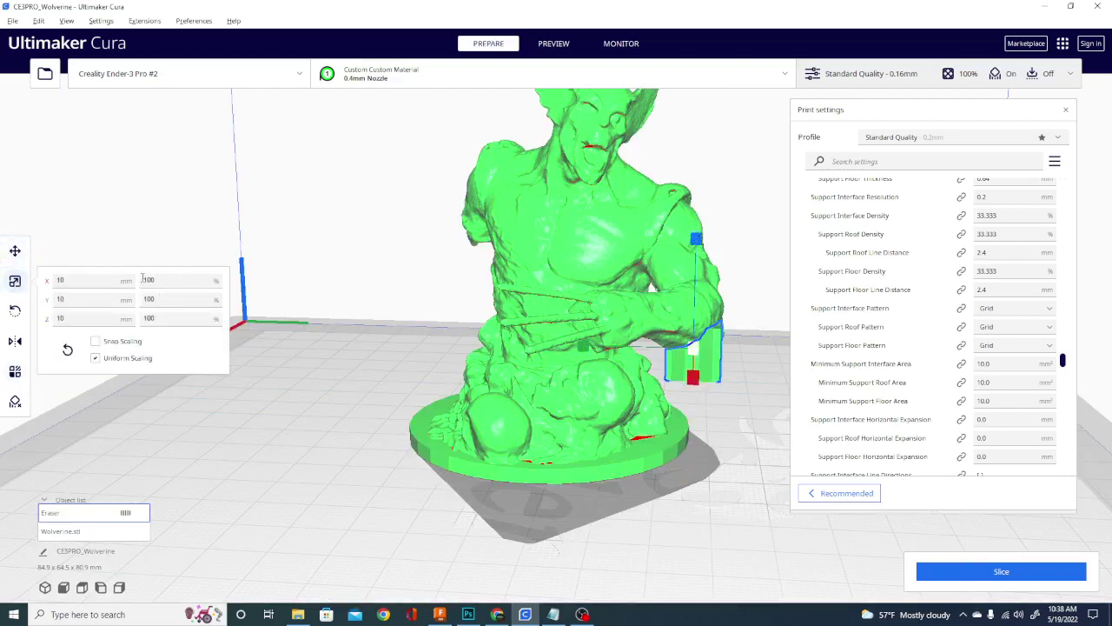
- Turn off uniform scaling and stretch the support box to 400% height
{"action": "left_click", "coordinate": [95, 357]}
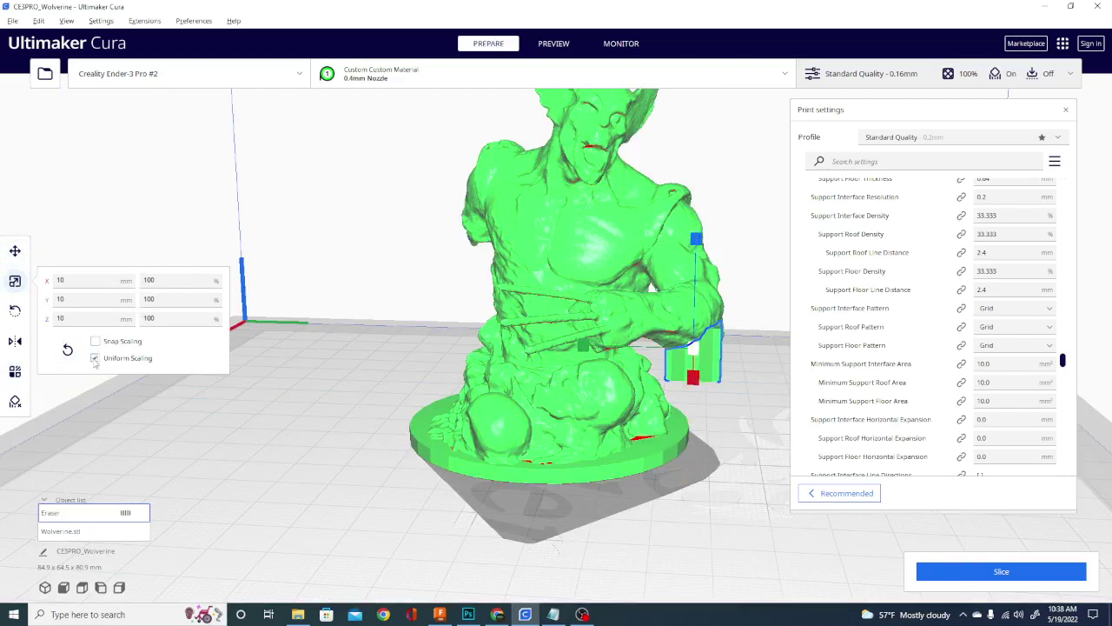
{"action": "left_click", "coordinate": [146, 318]}
{"action": "type", "text": "40"}
{"action": "key", "text": "Return"}
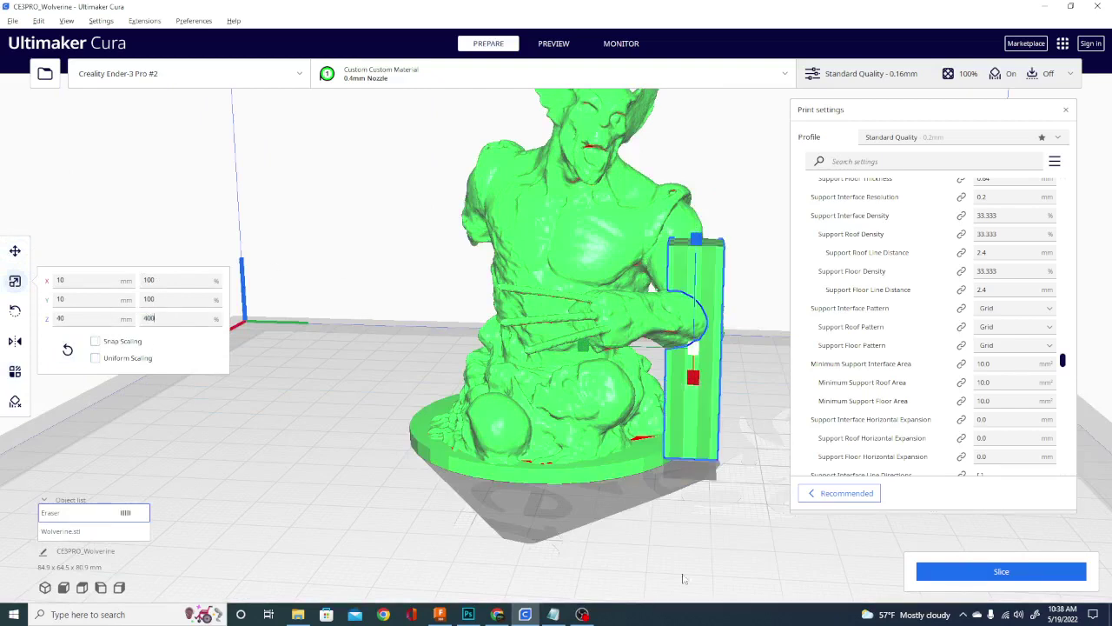
{"action": "mouse_move", "coordinate": [683, 527]}
{"action": "right_mouse_down"}
{"action": "mouse_move", "coordinate": [580, 583]}
{"action": "mouse_move", "coordinate": [263, 287]}
{"action": "right_mouse_up"}
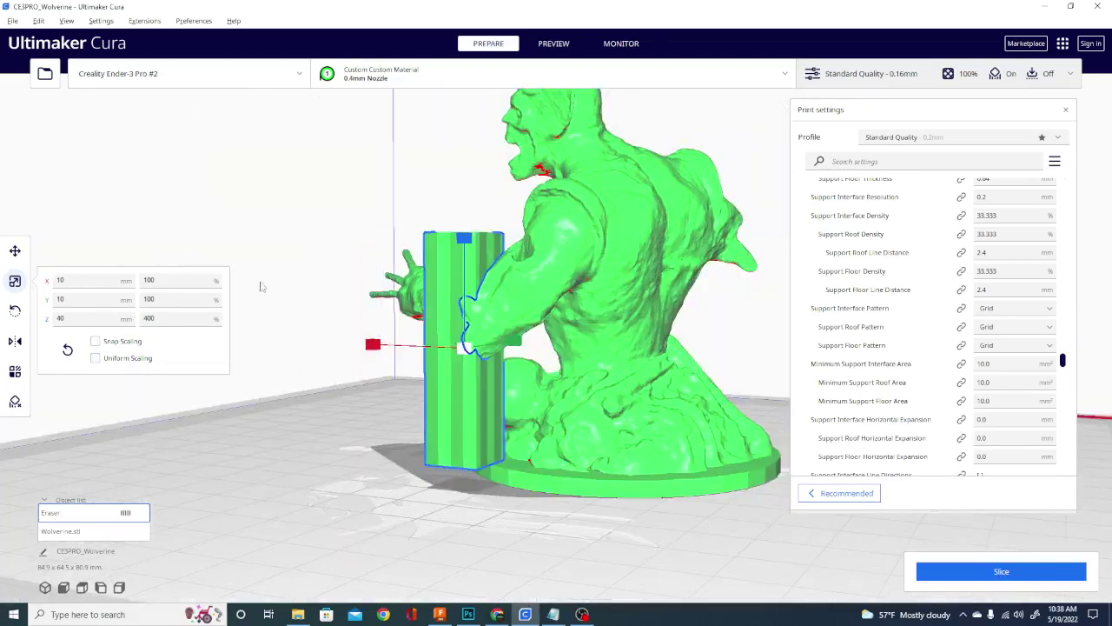
- Move the tall support box down along Z until it meets the build plate
{"action": "left_click", "coordinate": [15, 251]}
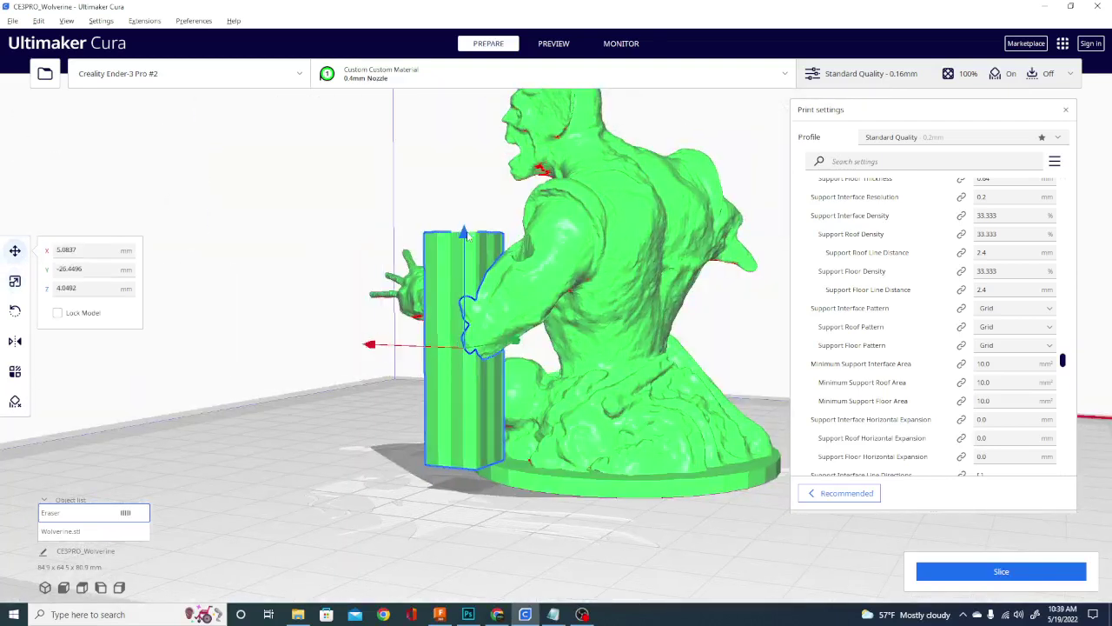
{"action": "mouse_move", "coordinate": [465, 234]}
{"action": "left_mouse_down"}
{"action": "mouse_move", "coordinate": [466, 361]}
{"action": "mouse_move", "coordinate": [464, 318]}
{"action": "left_mouse_up"}
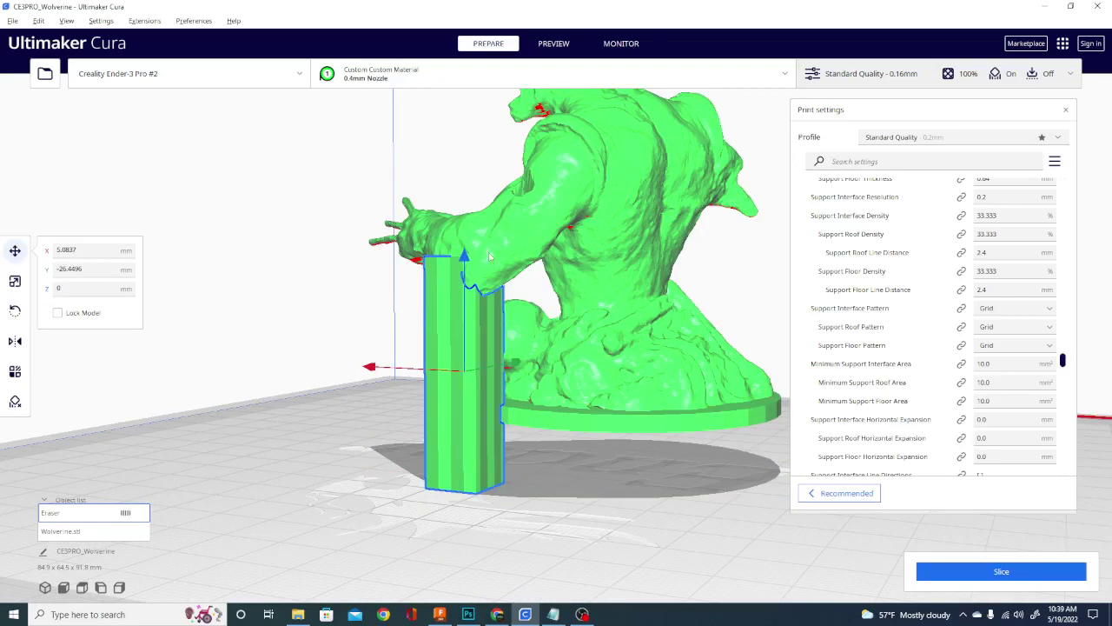
{"action": "left_click_drag", "start_coordinate": [468, 261], "coordinate": [466, 187]}
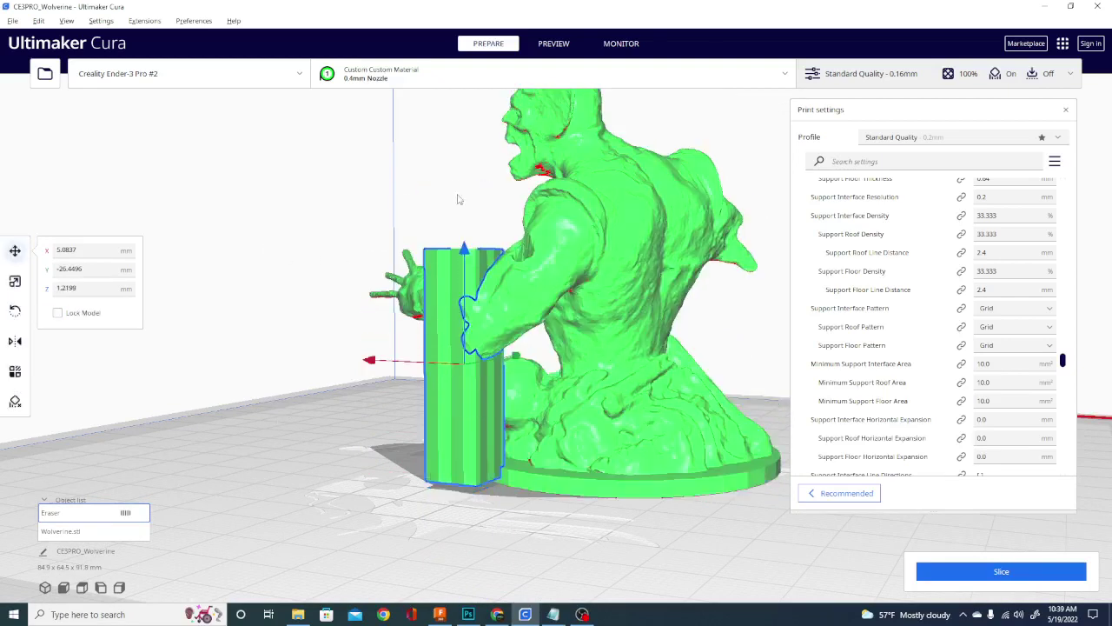
{"action": "right_click_drag", "start_coordinate": [330, 445], "coordinate": [582, 310]}
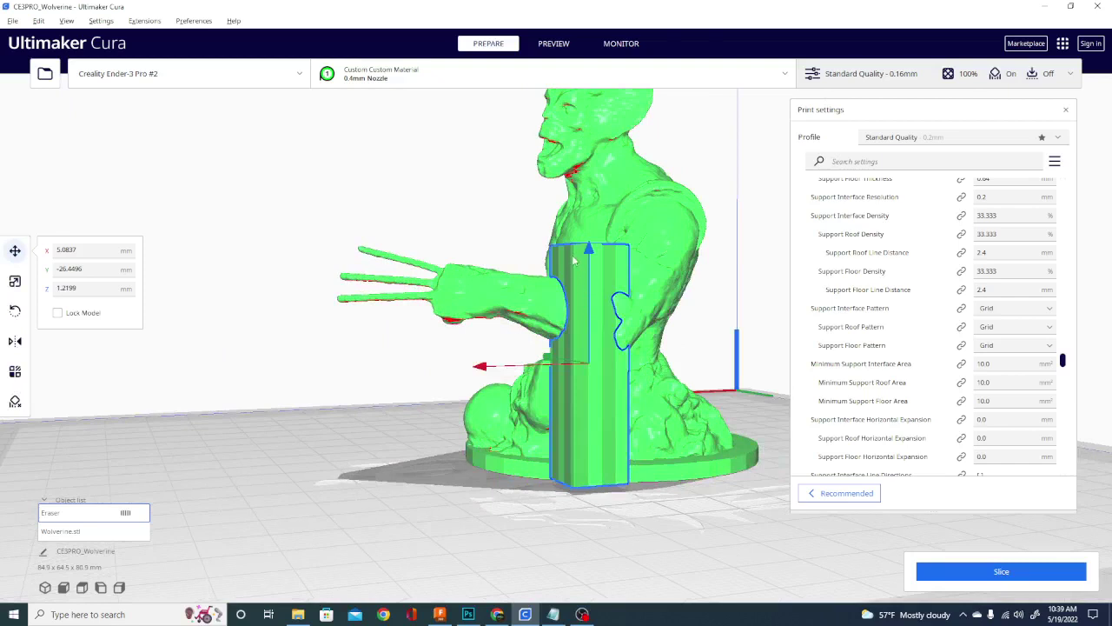
{"action": "left_click_drag", "start_coordinate": [590, 255], "coordinate": [592, 252]}
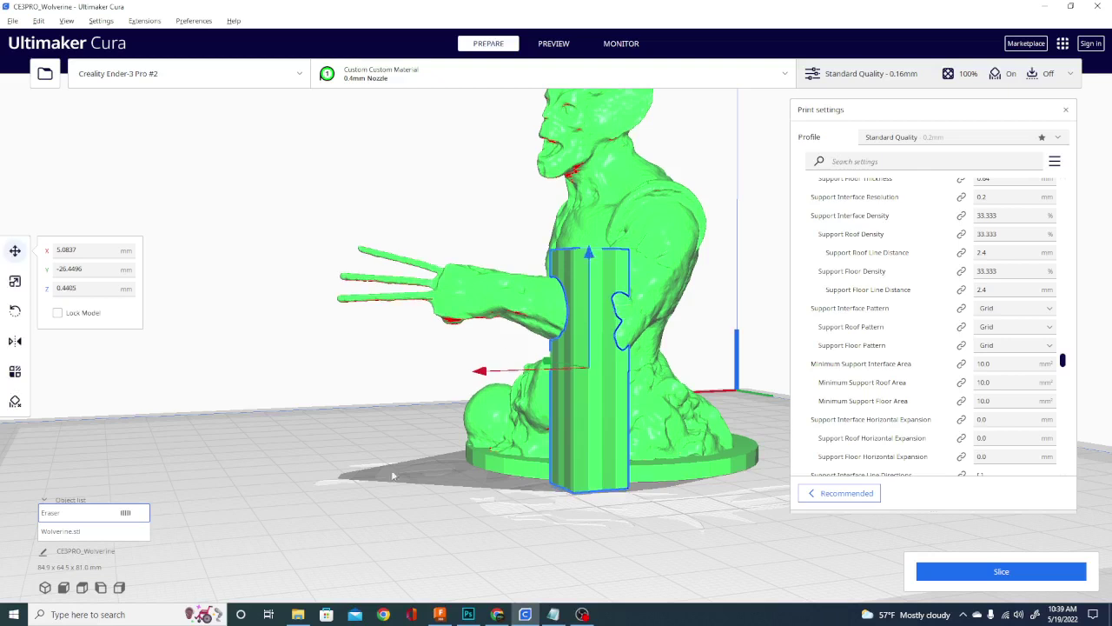
- Settle the support column at Z 0.4405, scroll to the Support settings, and slice
{"action": "mouse_move", "coordinate": [452, 496]}
{"action": "right_mouse_down"}
{"action": "mouse_move", "coordinate": [547, 497]}
{"action": "mouse_move", "coordinate": [734, 311]}
{"action": "right_mouse_up"}
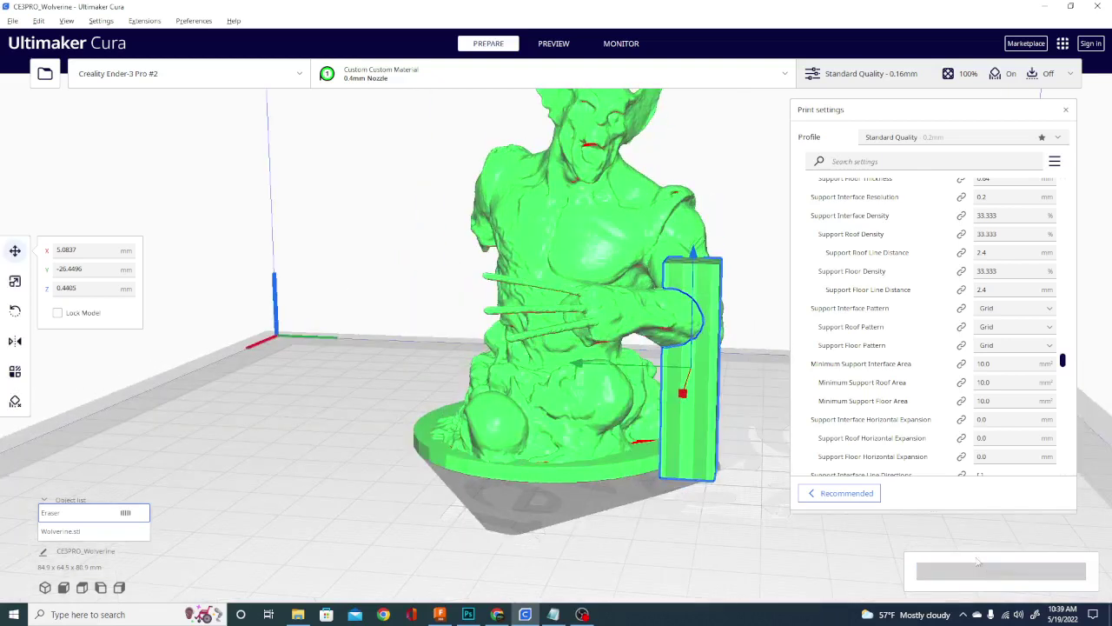
{"action": "right_click_drag", "start_coordinate": [753, 570], "coordinate": [515, 555]}
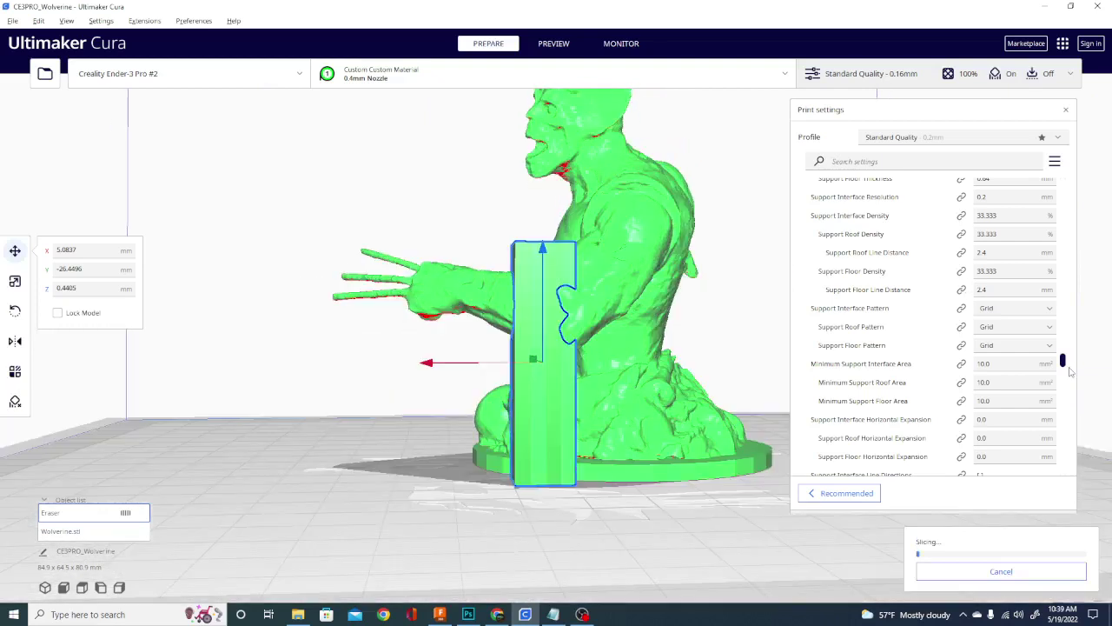
{"action": "left_click_drag", "start_coordinate": [1062, 360], "coordinate": [1059, 324]}
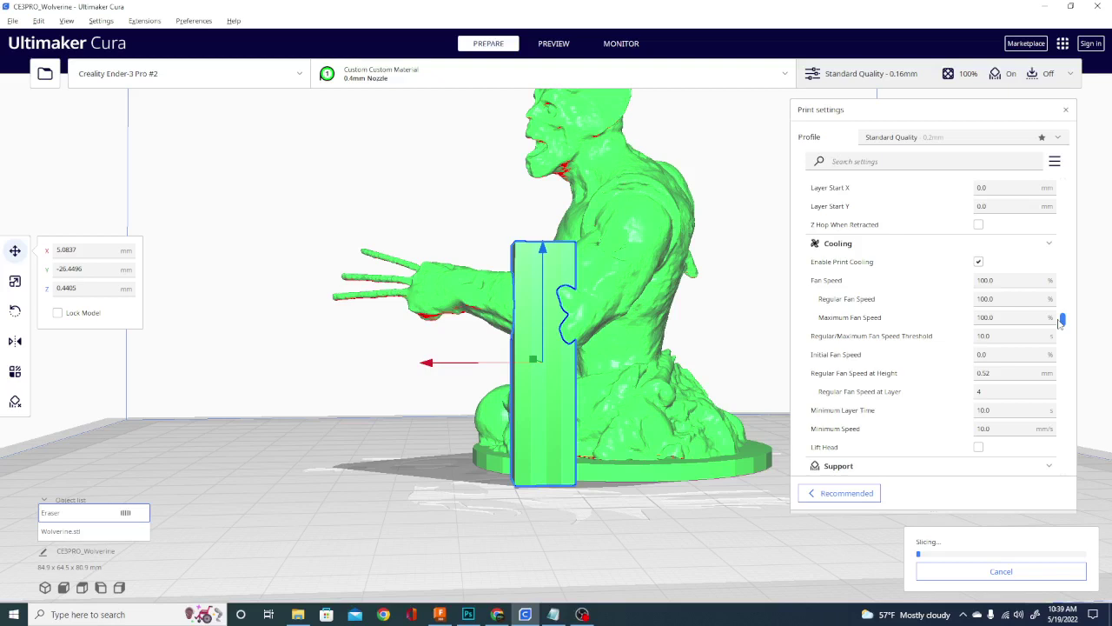
{"action": "left_click_drag", "start_coordinate": [1061, 321], "coordinate": [1062, 329]}
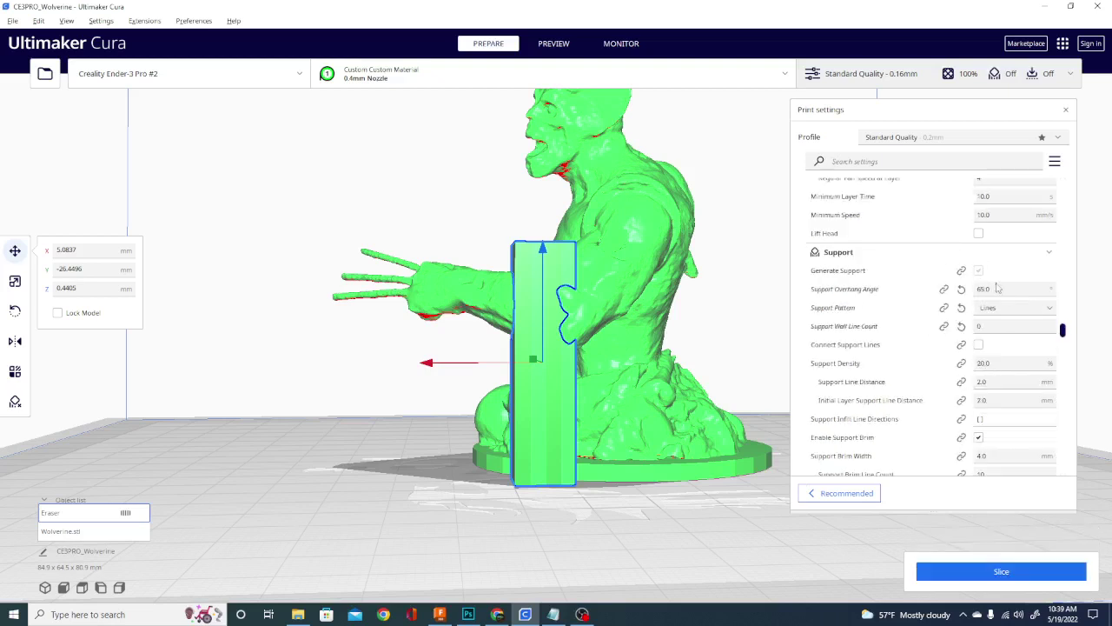
{"action": "left_click", "coordinate": [1006, 573]}
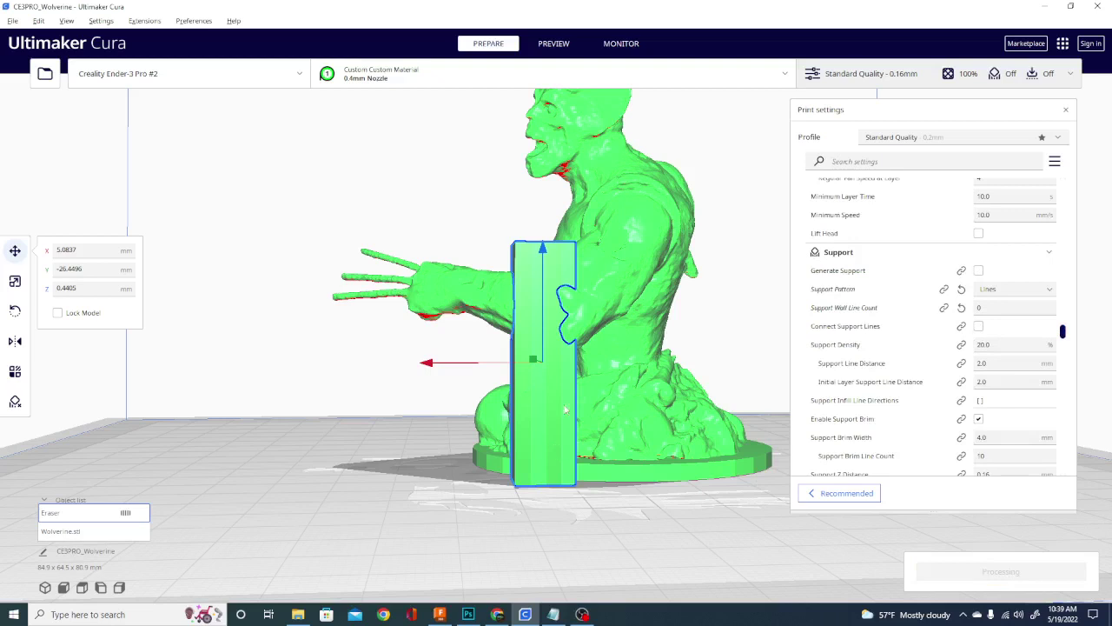
{"action": "right_click_drag", "start_coordinate": [427, 580], "coordinate": [708, 566]}
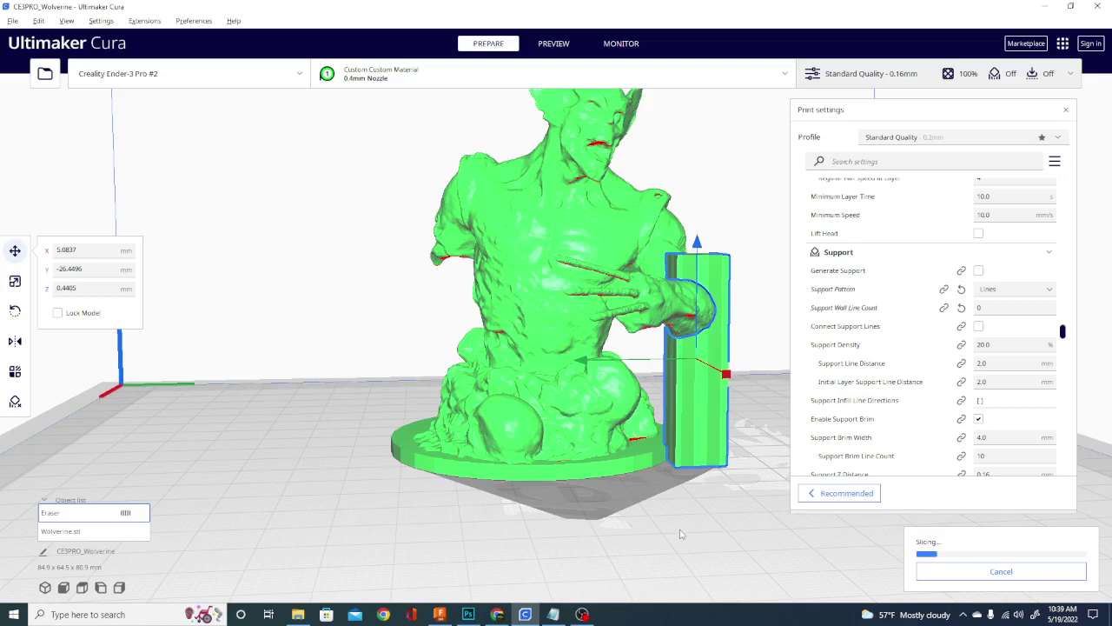
- Check the 9 h 36 min, 79 g estimate from a side view and open the layer preview
{"action": "right_click_drag", "start_coordinate": [681, 534], "coordinate": [528, 397]}
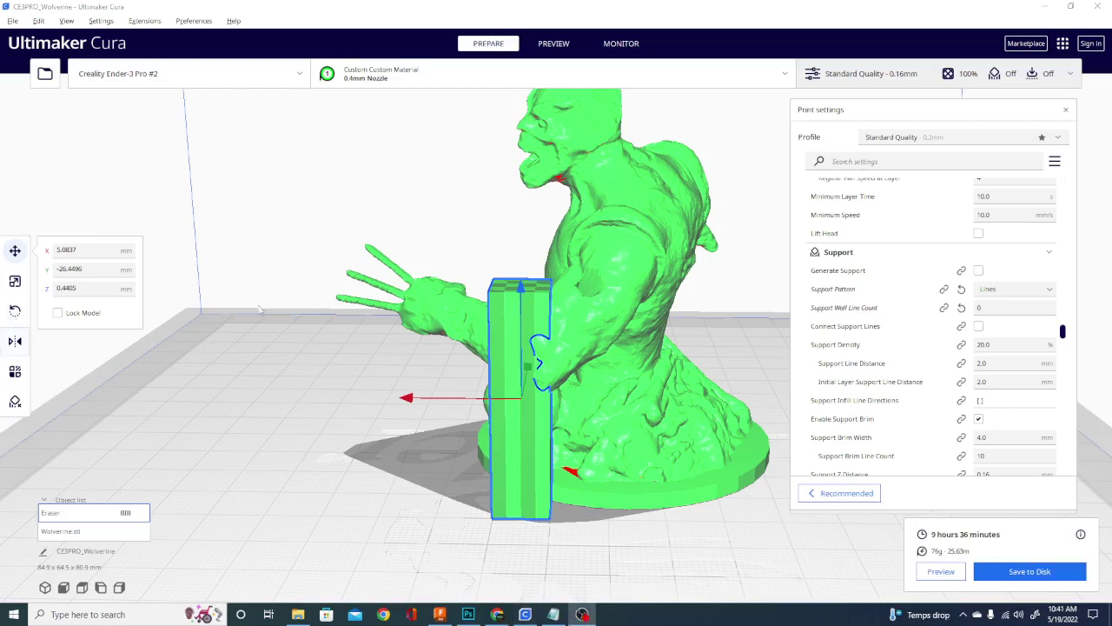
{"action": "left_click", "coordinate": [569, 43]}
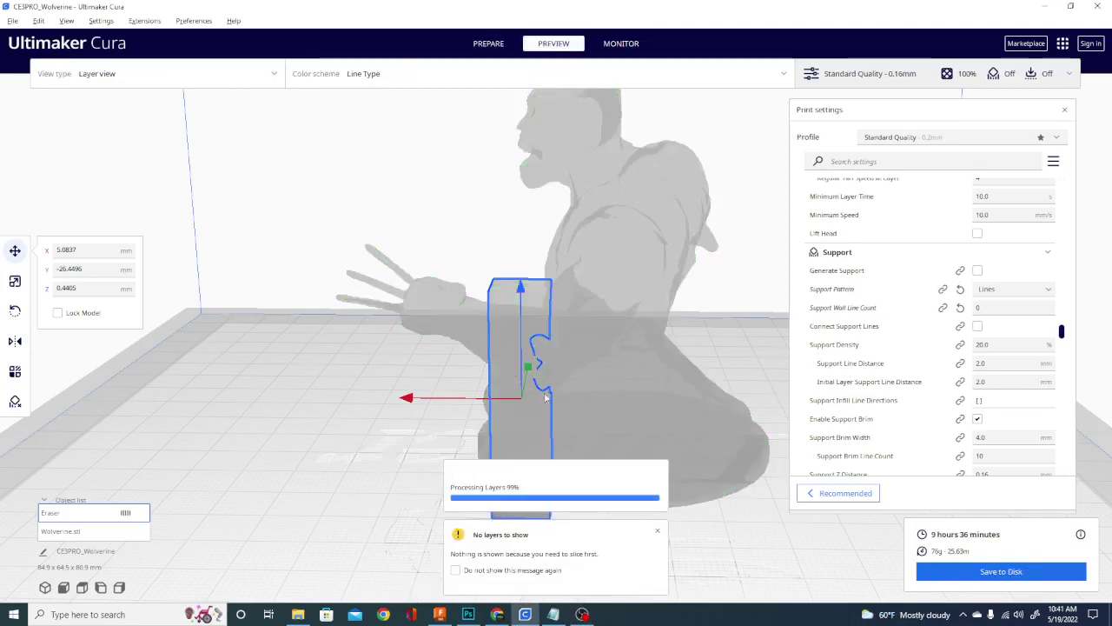
{"action": "right_click_drag", "start_coordinate": [344, 522], "coordinate": [690, 341]}
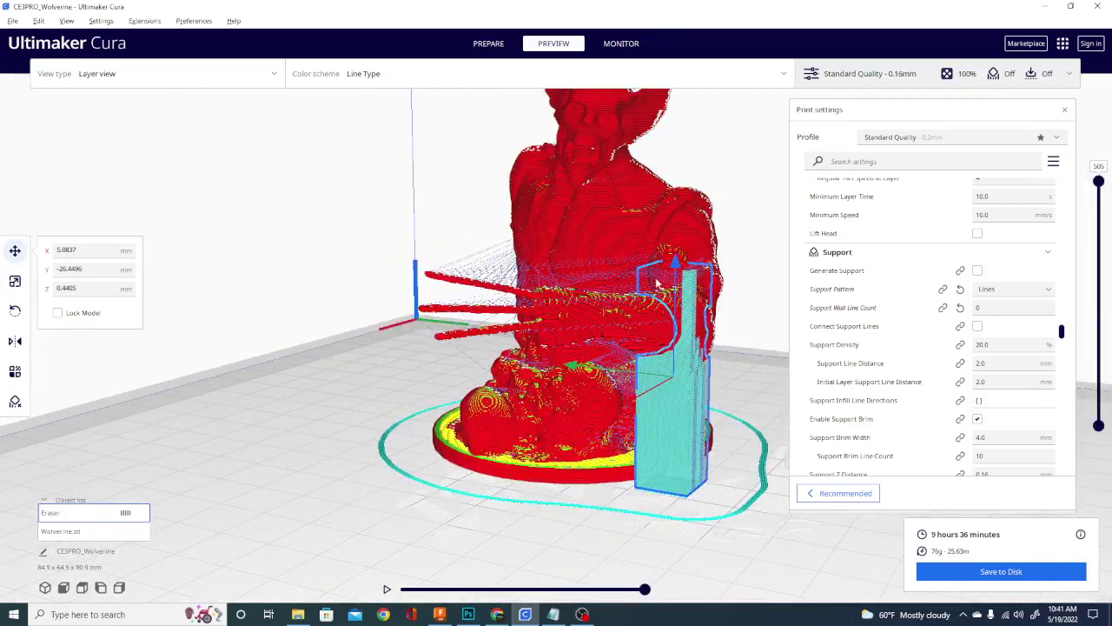
{"action": "left_click", "coordinate": [507, 45]}
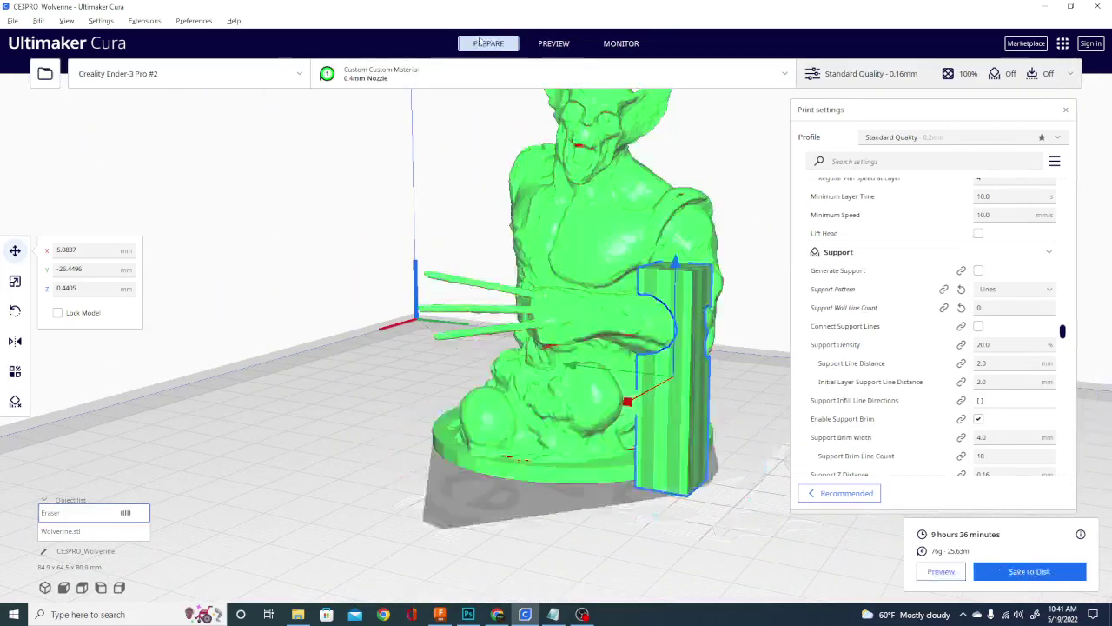
- In Preview, select the Eraser column and open its per-model settings selection dialog
{"action": "left_click", "coordinate": [16, 372]}
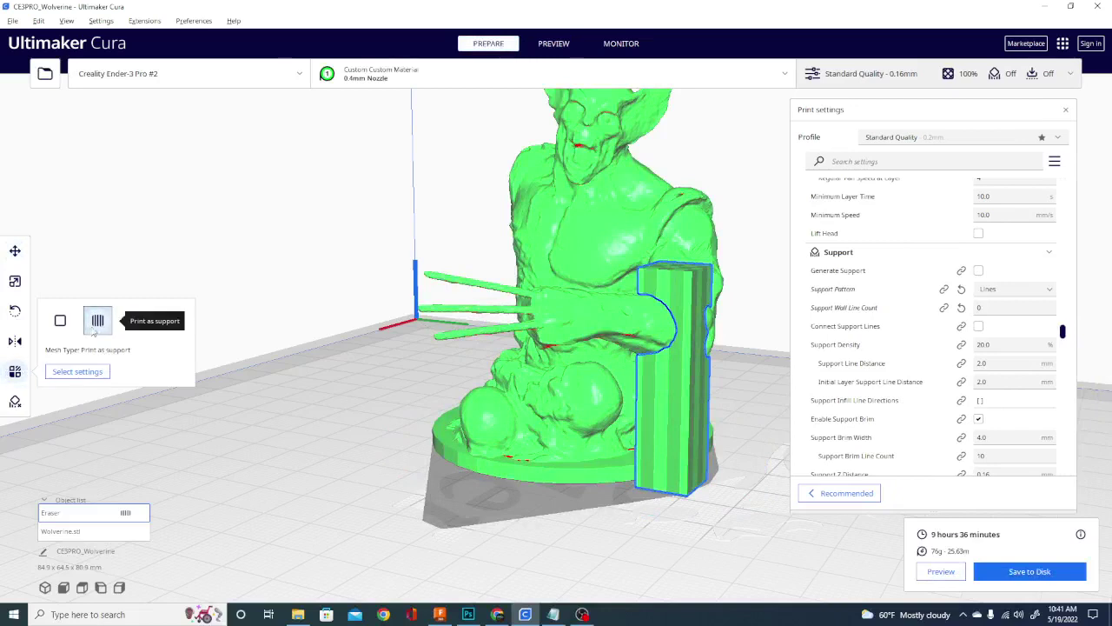
{"action": "left_click", "coordinate": [556, 44]}
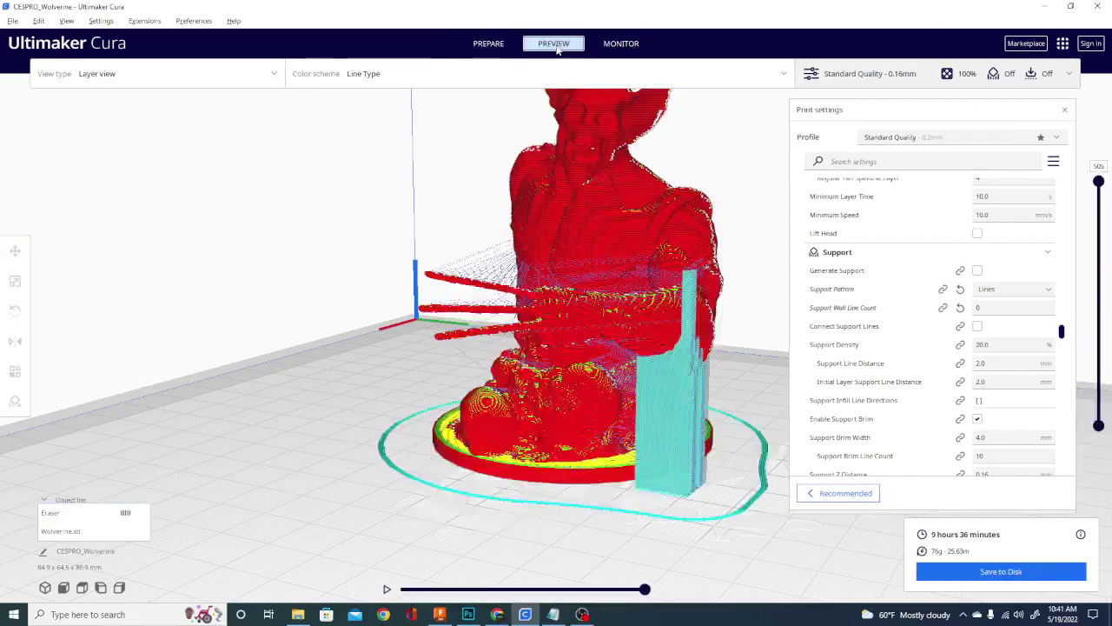
{"action": "right_click_drag", "start_coordinate": [661, 487], "coordinate": [566, 531]}
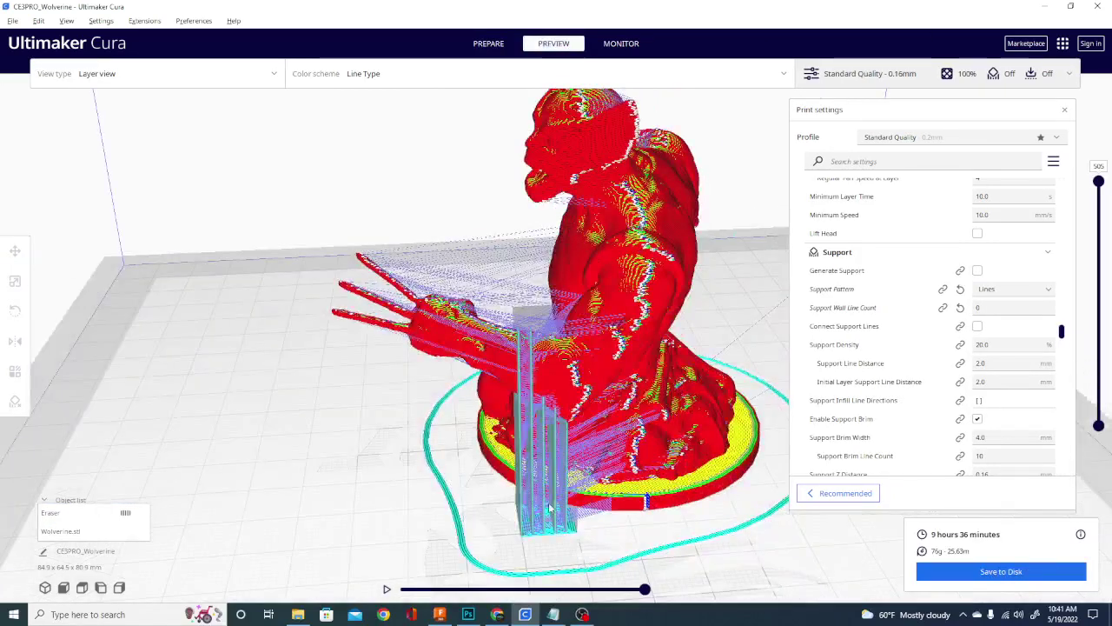
{"action": "left_click", "coordinate": [549, 516]}
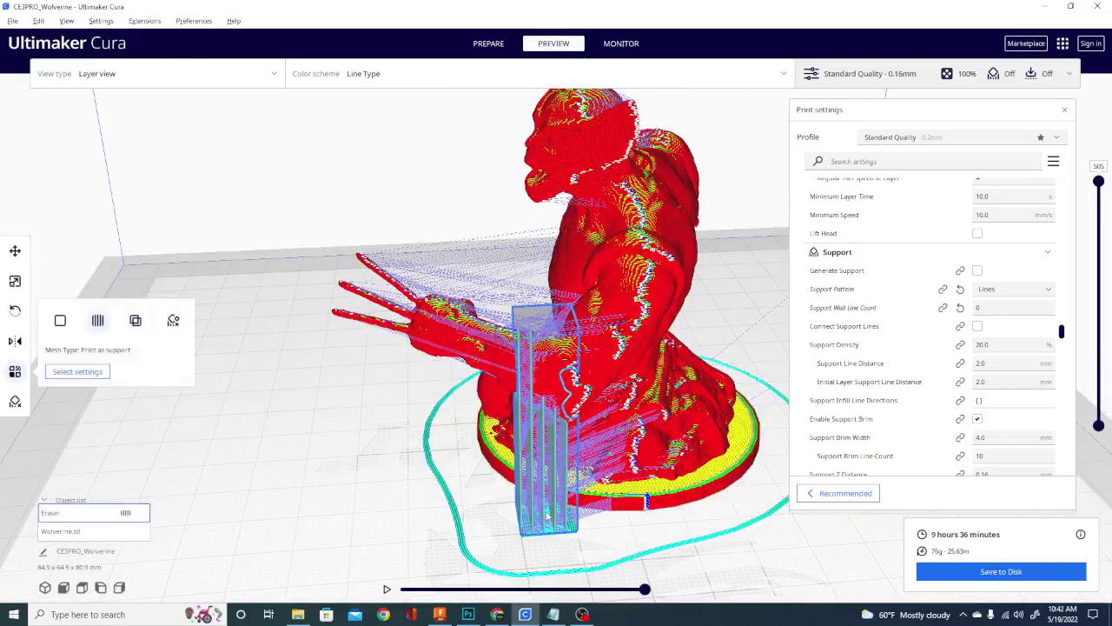
{"action": "left_click", "coordinate": [92, 371]}
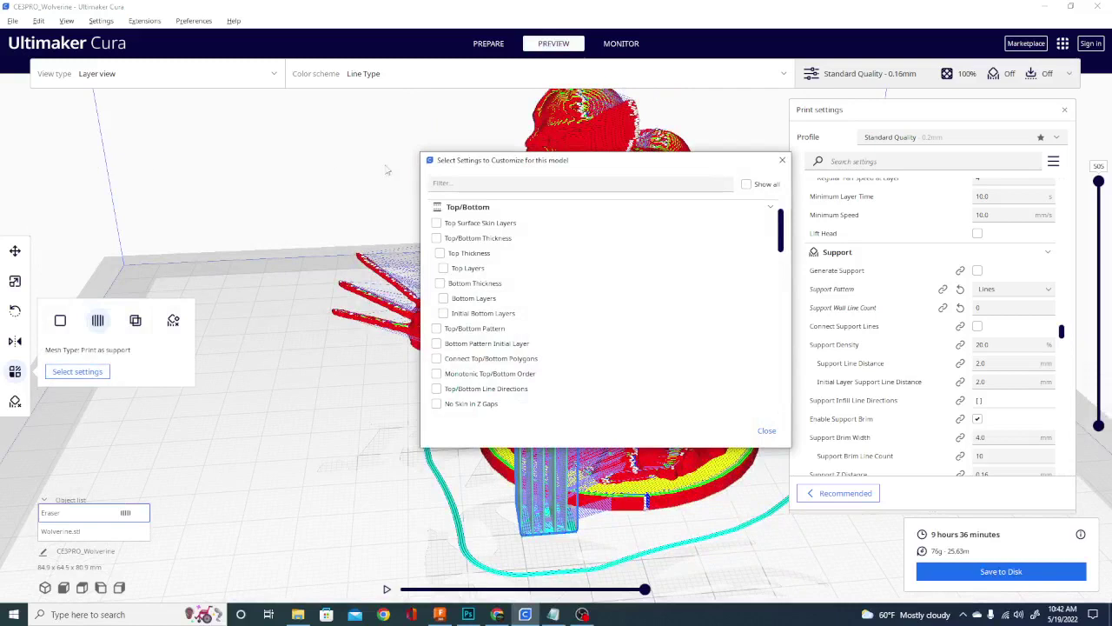
- Filter the customisable settings by 'support', try 'pattern', refilter by 'sup', then close the list
{"action": "type", "text": "support"}
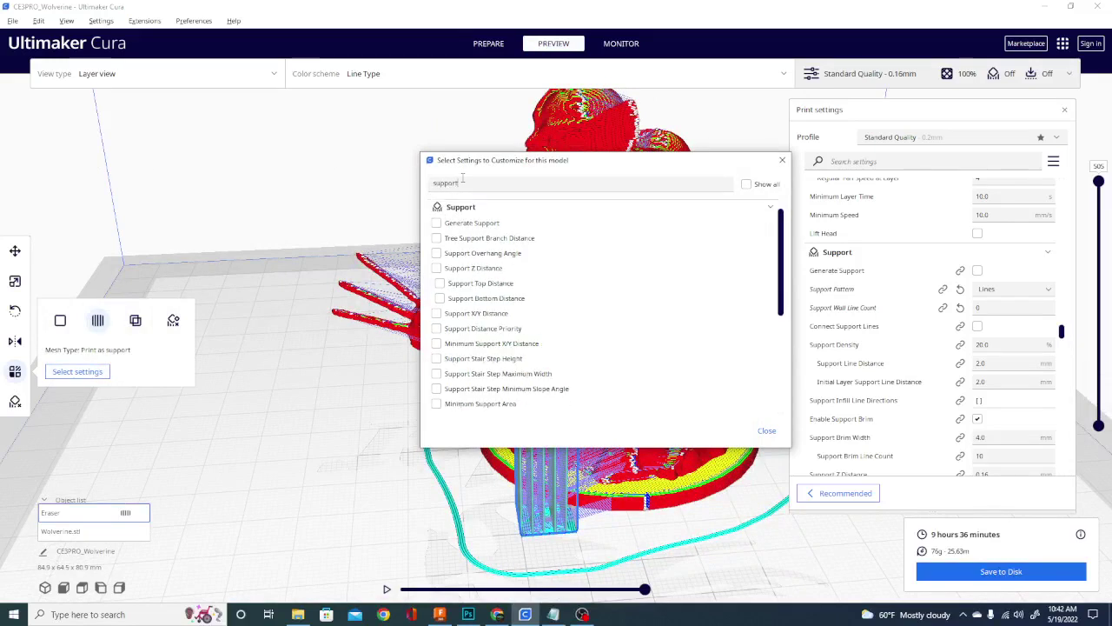
{"action": "scroll", "coordinate": [463, 300], "scroll_direction": "down", "scroll_amount": 3}
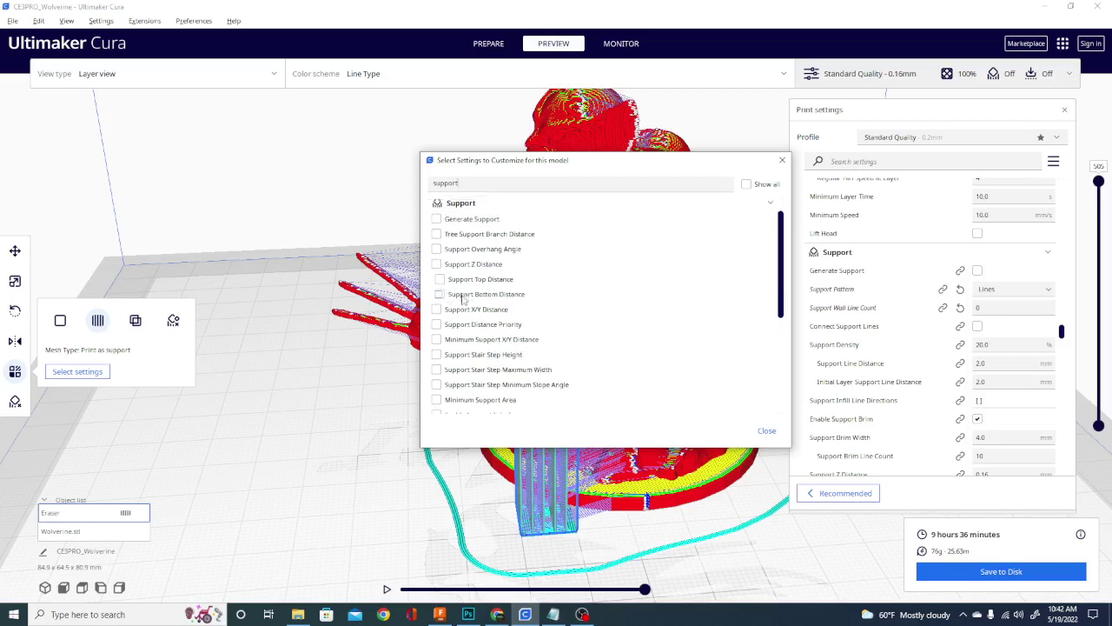
{"action": "scroll", "coordinate": [463, 300], "scroll_direction": "down", "scroll_amount": 3}
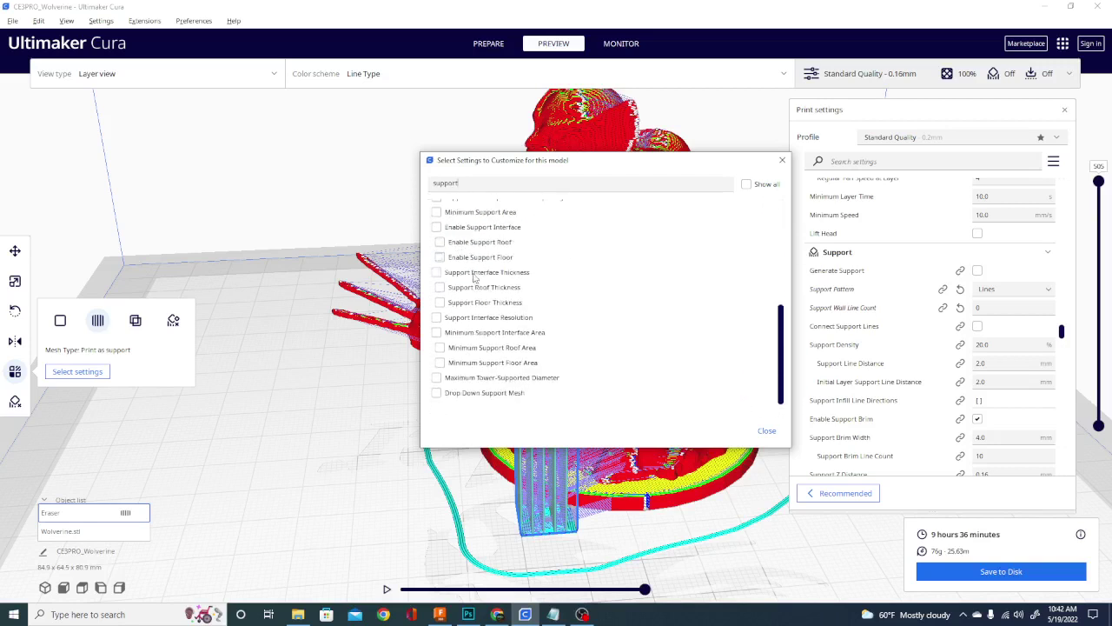
{"action": "scroll", "coordinate": [470, 287], "scroll_direction": "up", "scroll_amount": 5}
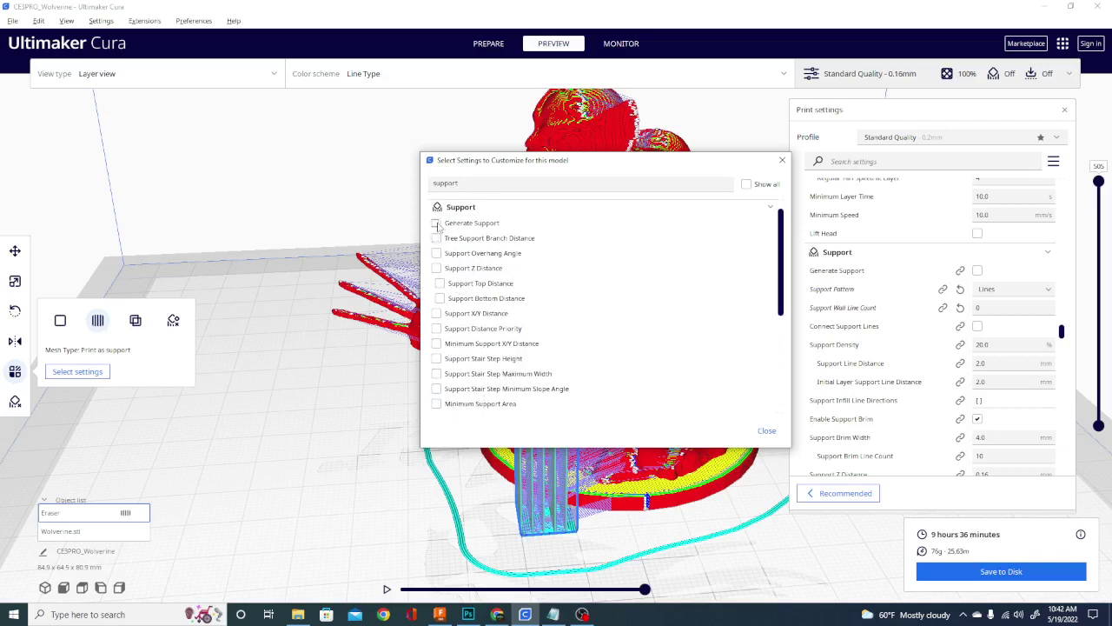
{"action": "scroll", "coordinate": [441, 324], "scroll_direction": "down", "scroll_amount": 3}
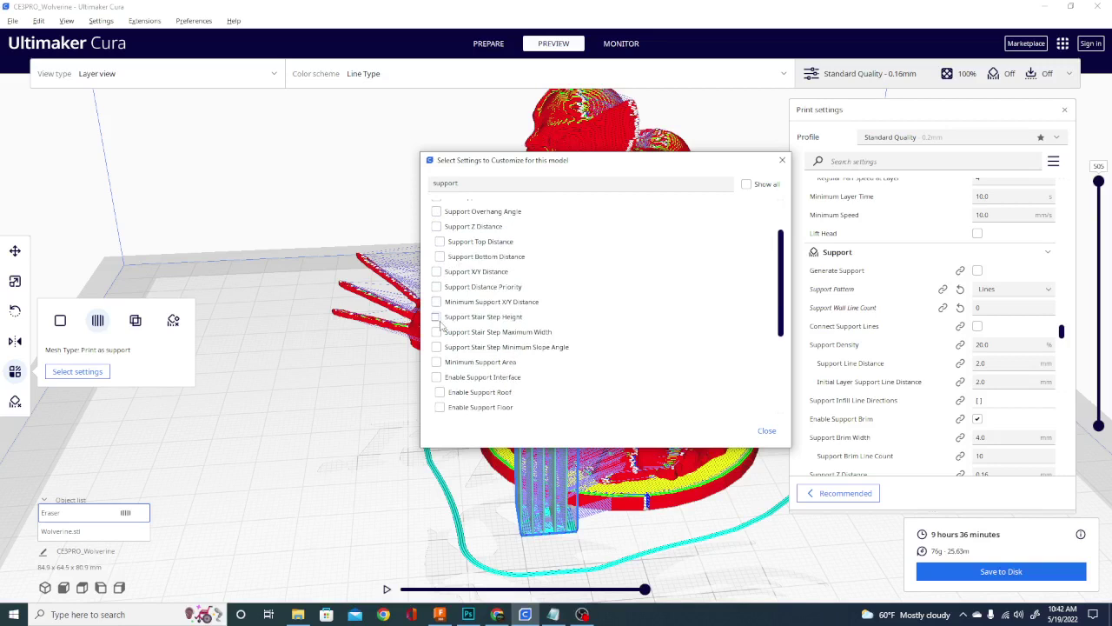
{"action": "scroll", "coordinate": [442, 324], "scroll_direction": "down", "scroll_amount": 3}
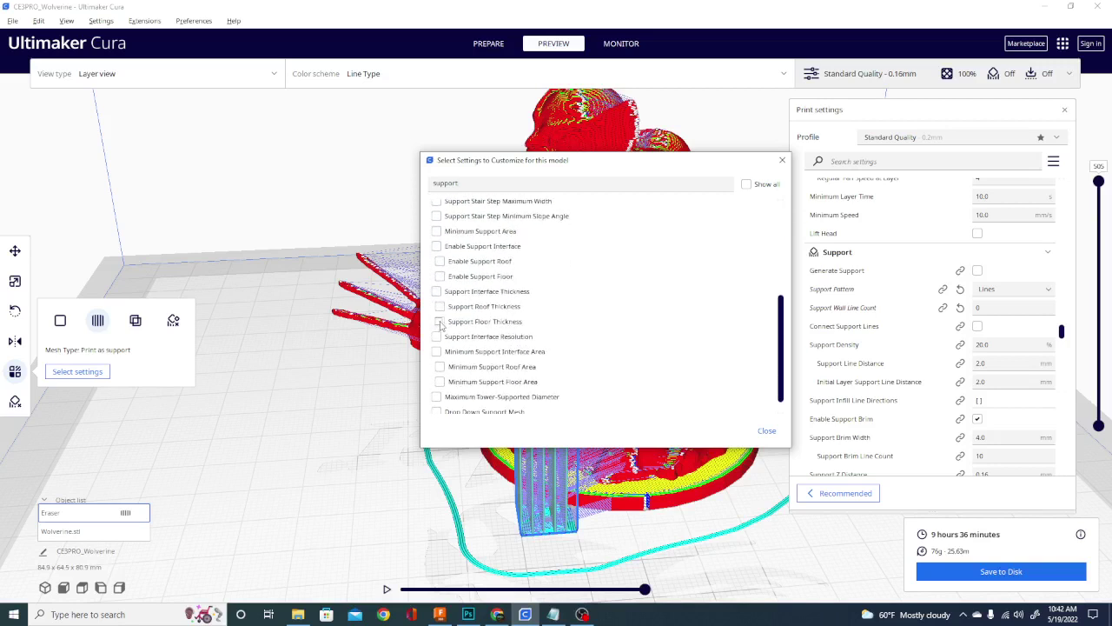
{"action": "scroll", "coordinate": [441, 324], "scroll_direction": "up", "scroll_amount": 6}
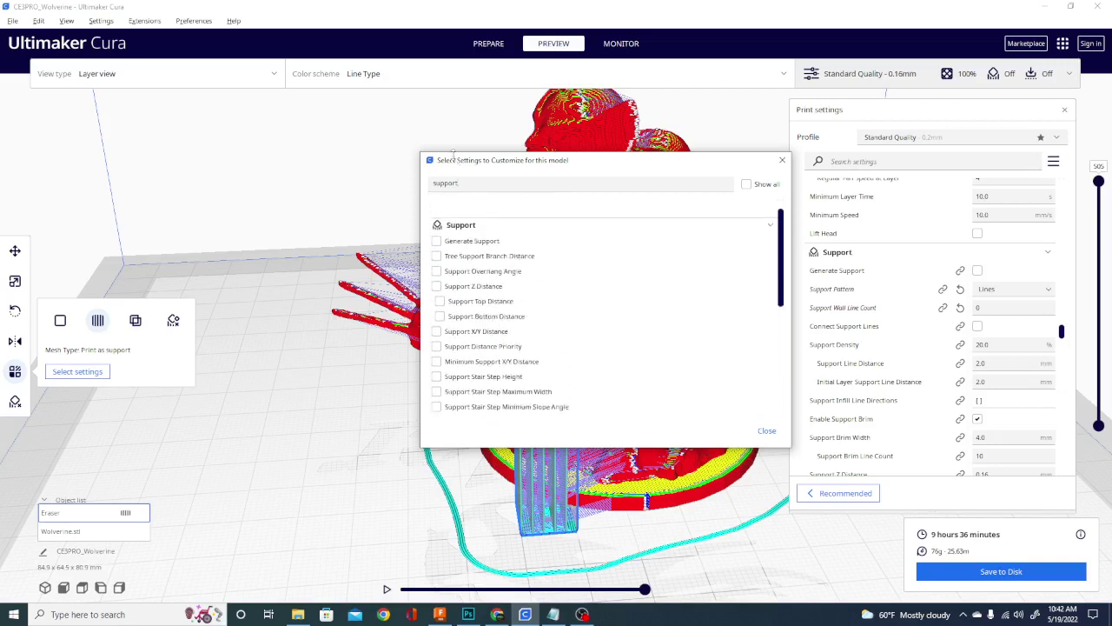
{"action": "left_click_drag", "start_coordinate": [458, 183], "coordinate": [395, 190]}
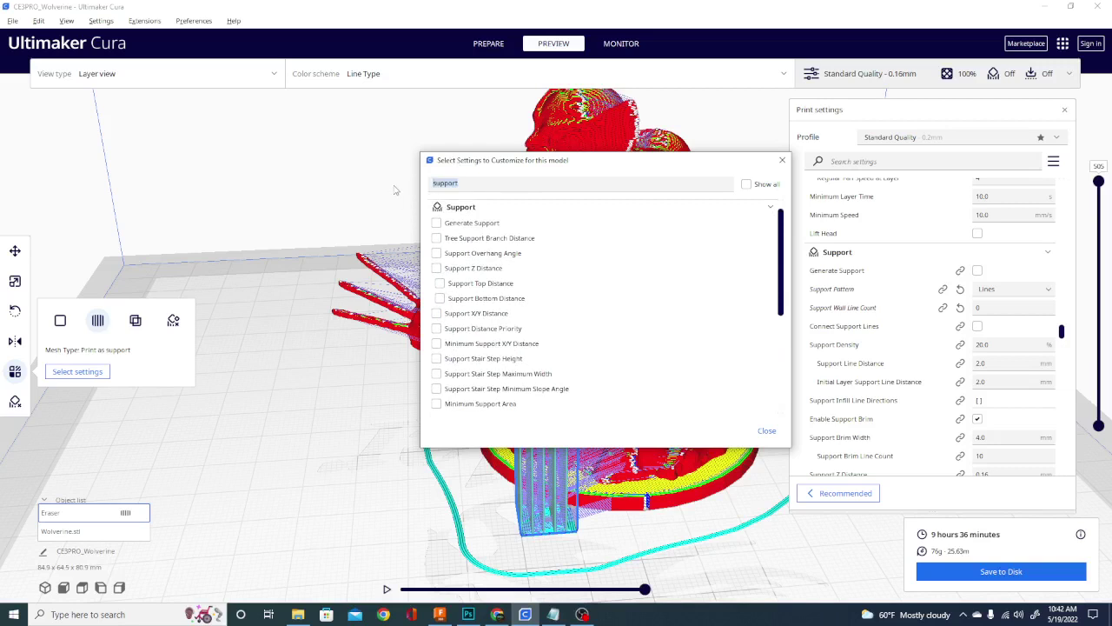
{"action": "type", "text": "patter"}
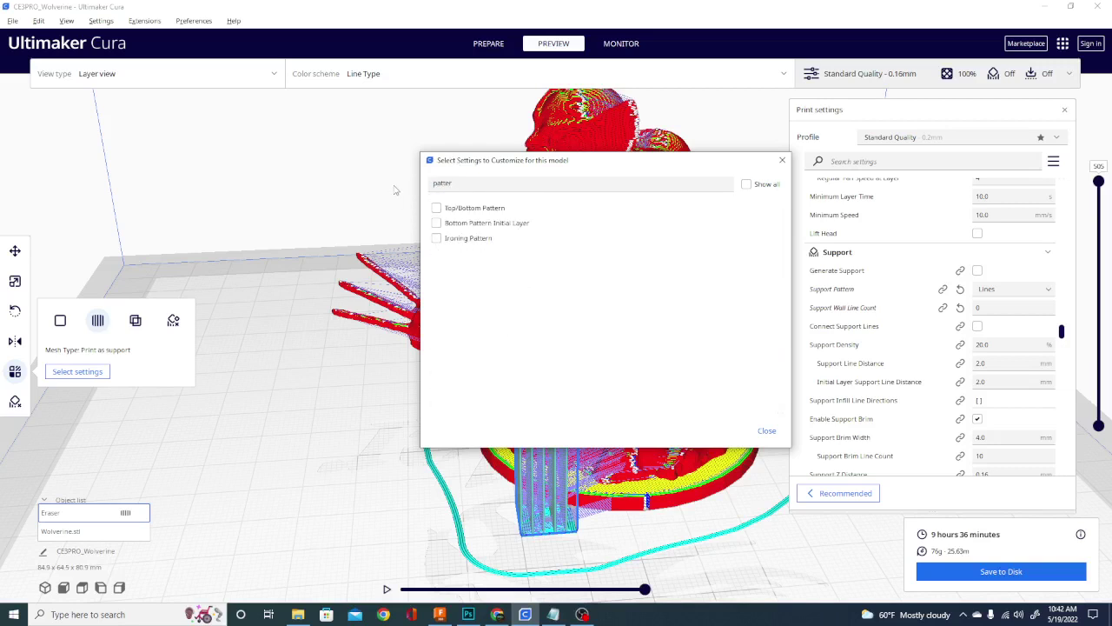
{"action": "key", "text": "BackSpace"}
{"action": "key", "text": "BackSpace"}
{"action": "key", "text": "BackSpace"}
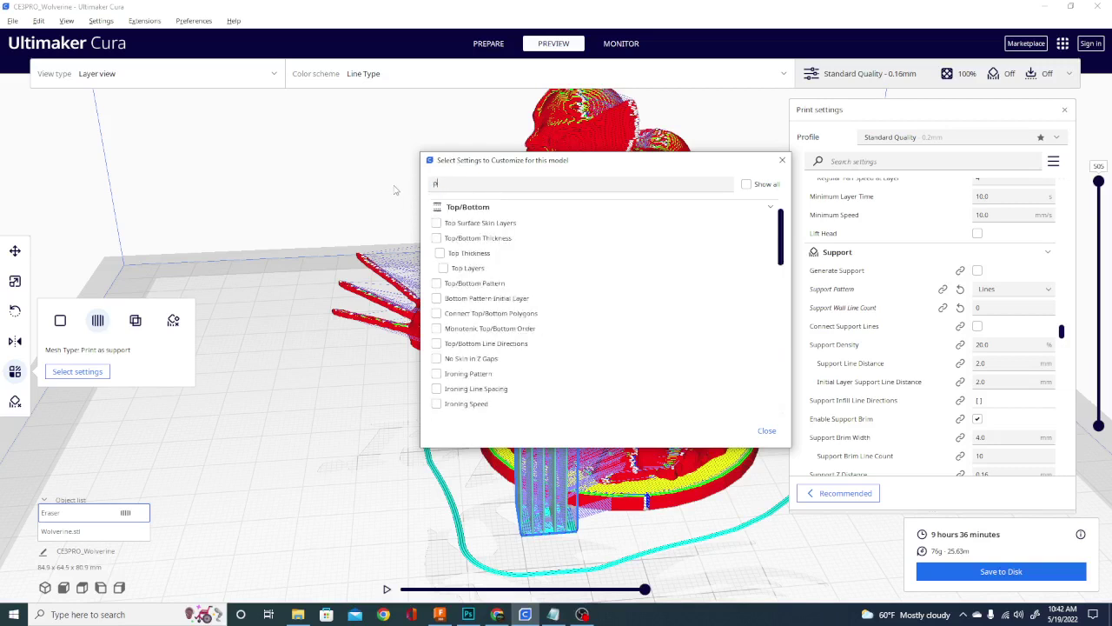
{"action": "type", "text": "su"}
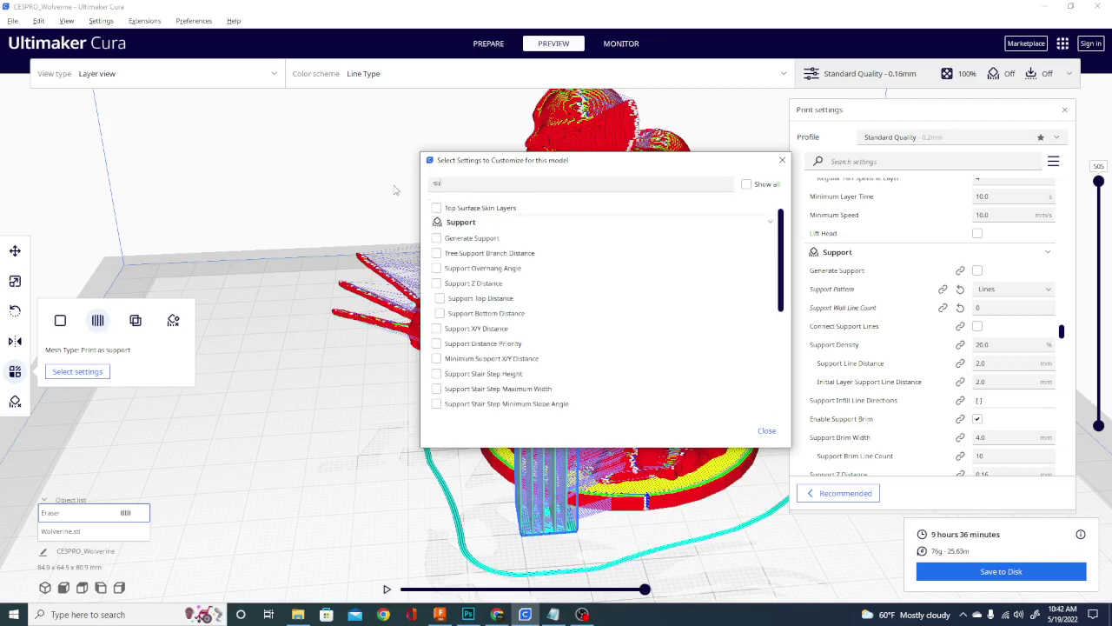
{"action": "type", "text": "pport"}
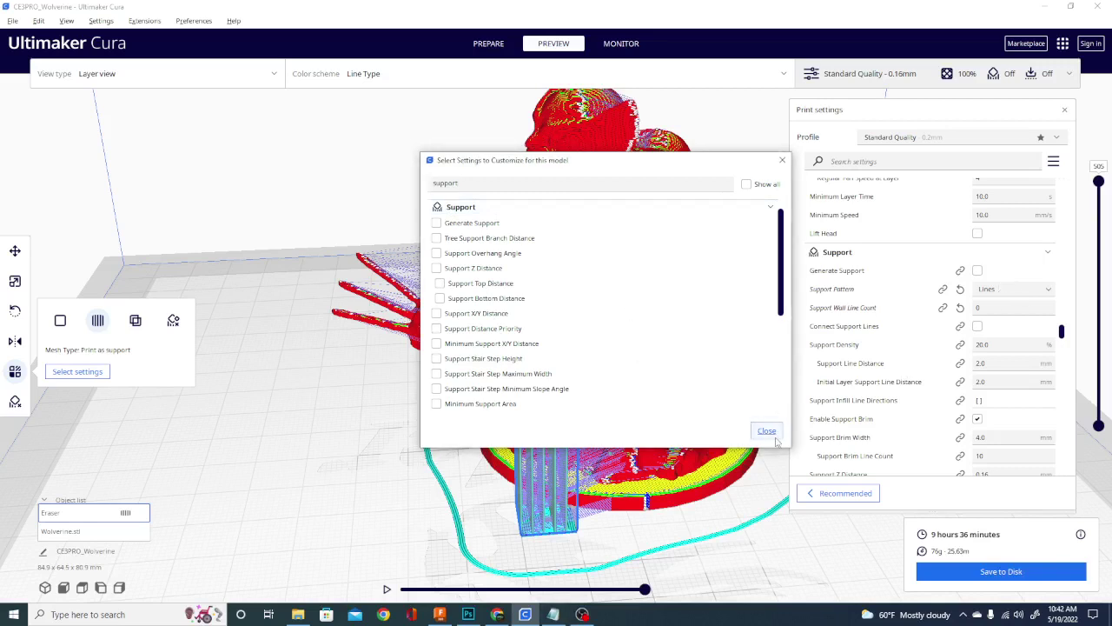
{"action": "left_click", "coordinate": [771, 434]}
- Set Support Pattern to Gyroid and re-slice, giving 9 h 33 min and 77 g
{"action": "left_click", "coordinate": [1009, 289]}
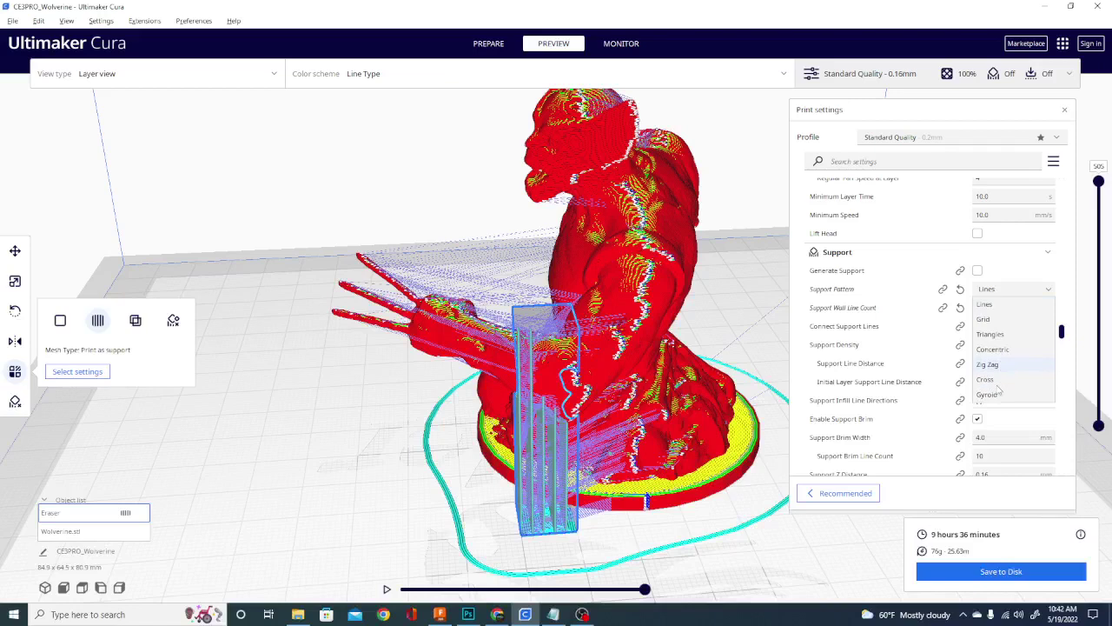
{"action": "left_click", "coordinate": [999, 393]}
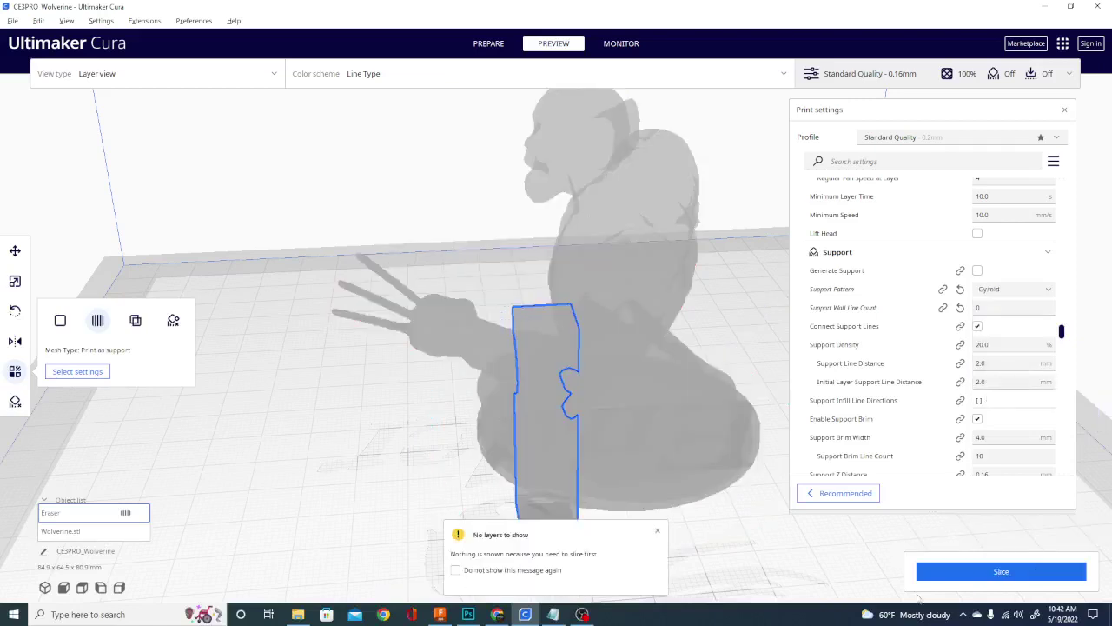
{"action": "left_click", "coordinate": [1003, 571]}
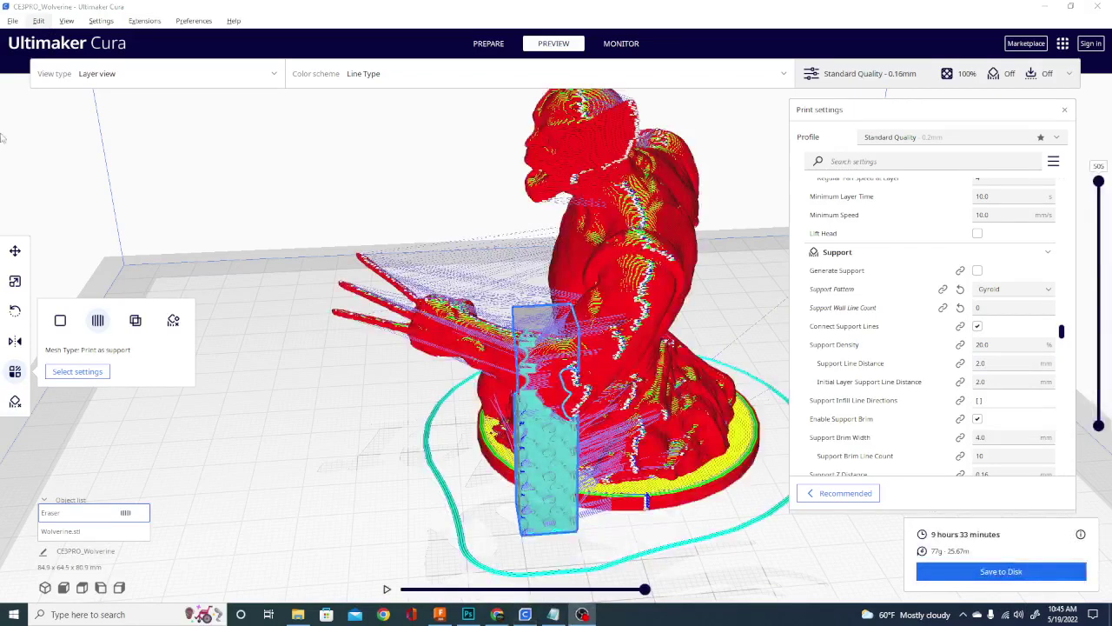
{"action": "right_click_drag", "start_coordinate": [2, 103], "coordinate": [667, 329]}
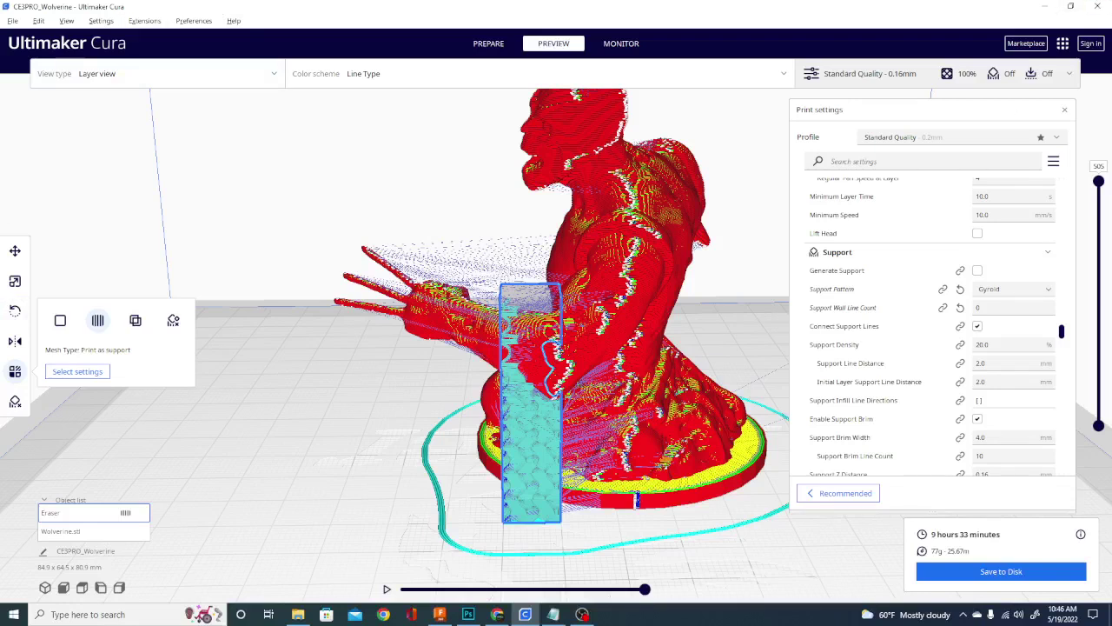
{"action": "mouse_move", "coordinate": [837, 269]}
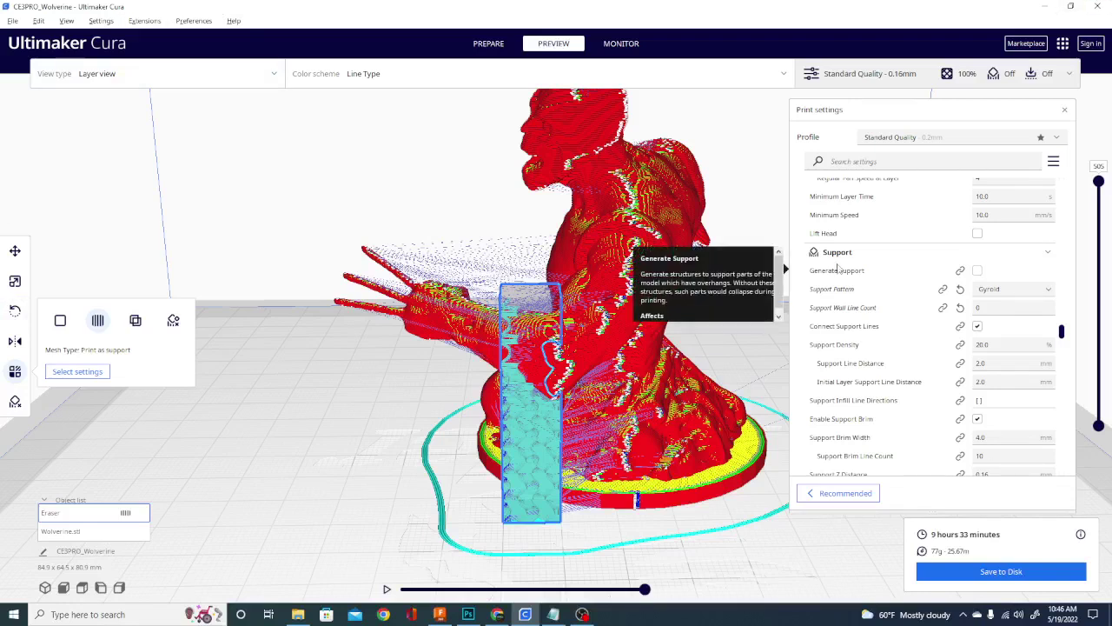